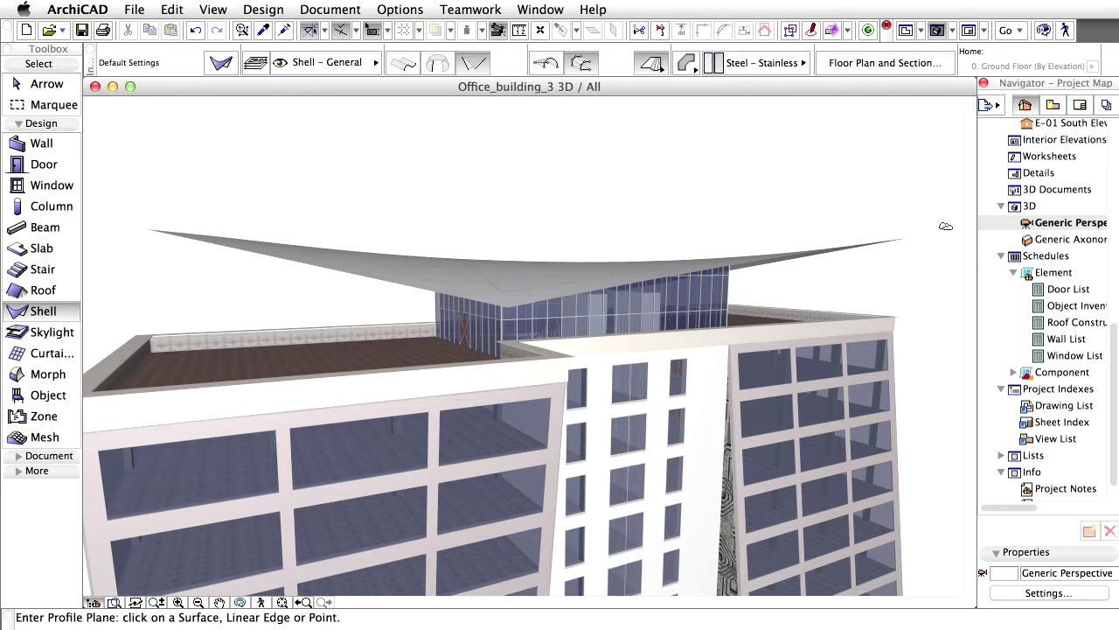
Open the Options menu to reach Import Standard Steel Profile
left_click(407, 9)
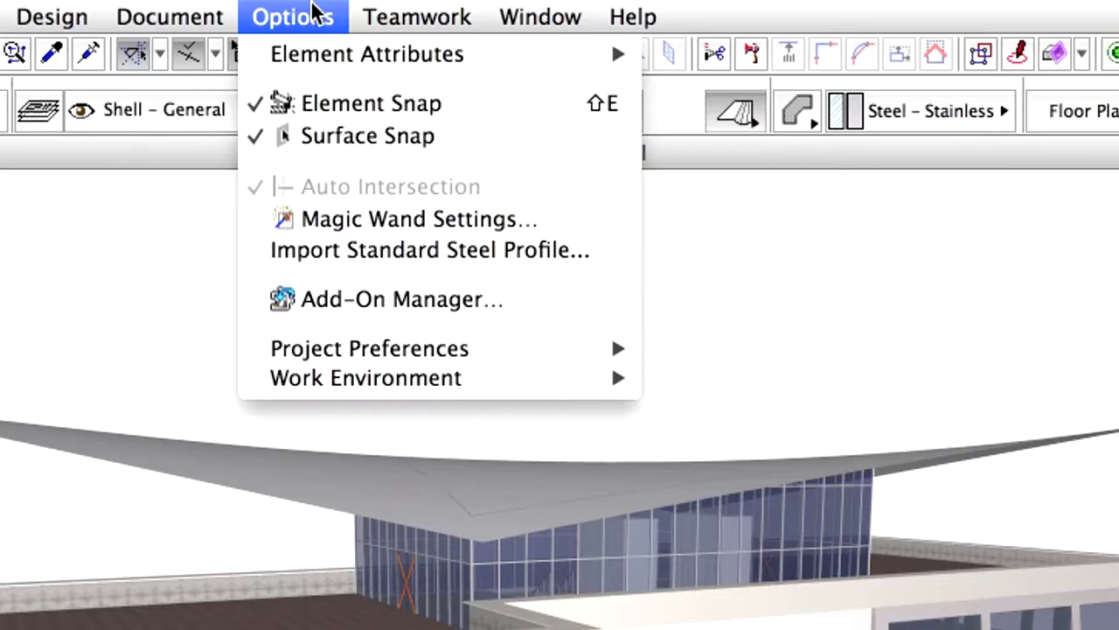
Open the standard steel profile database showing EuroCode circular hollow profiles
left_click(601, 253)
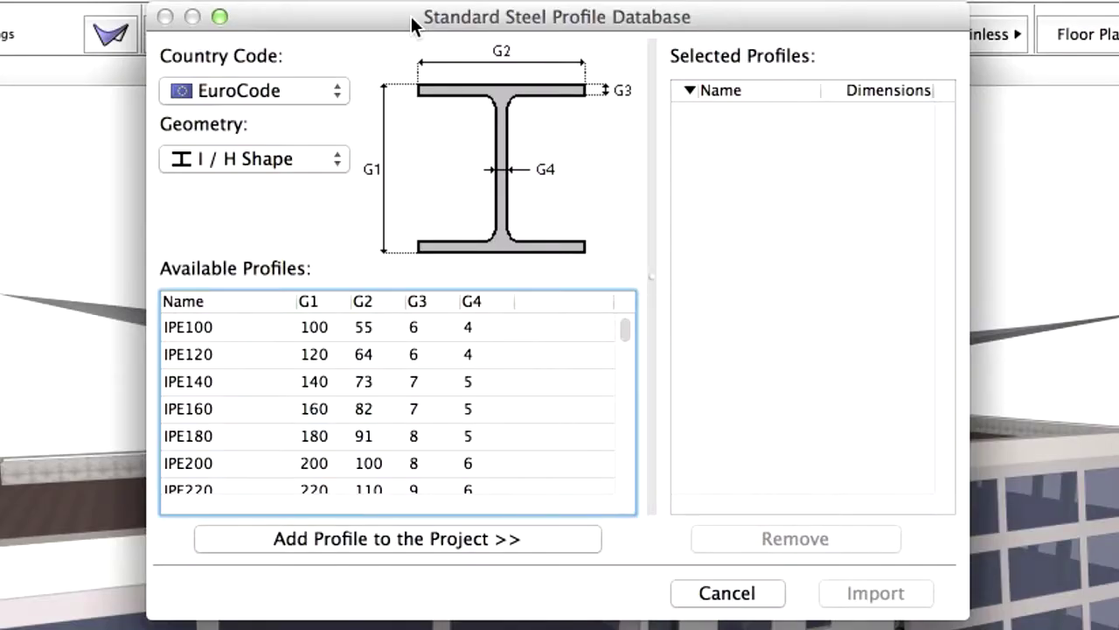
left_click(321, 92)
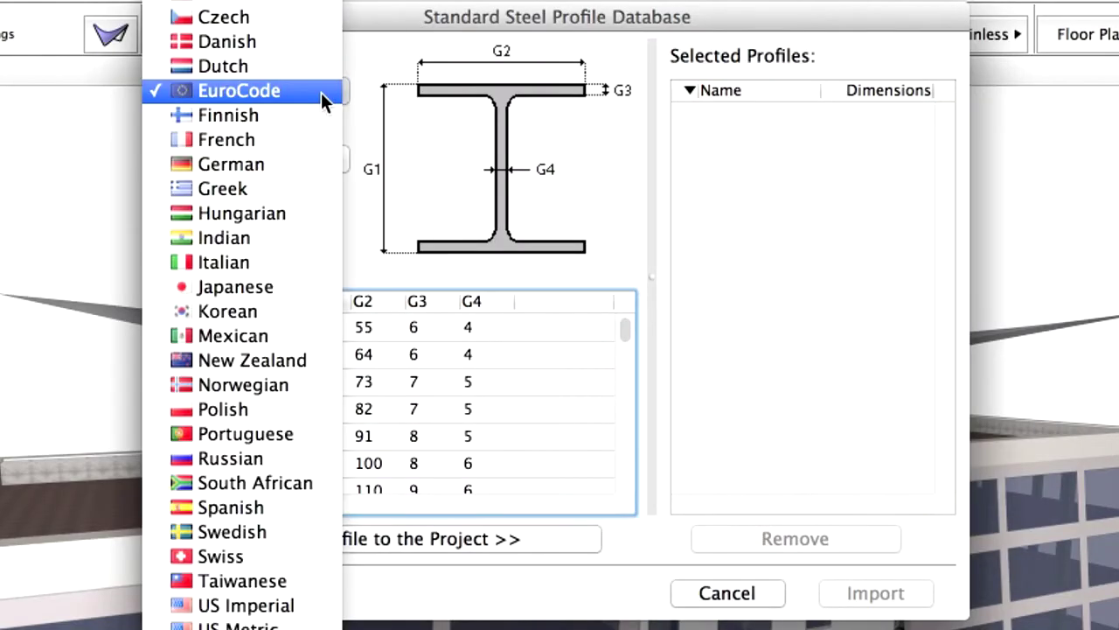
left_click(321, 92)
left_click(337, 159)
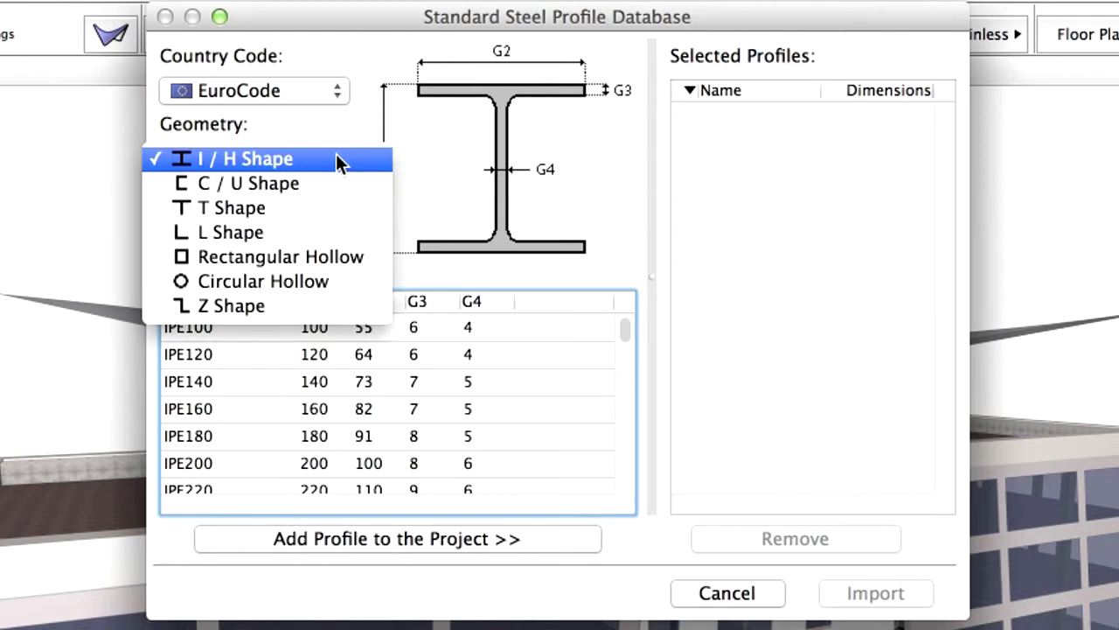
left_click(350, 282)
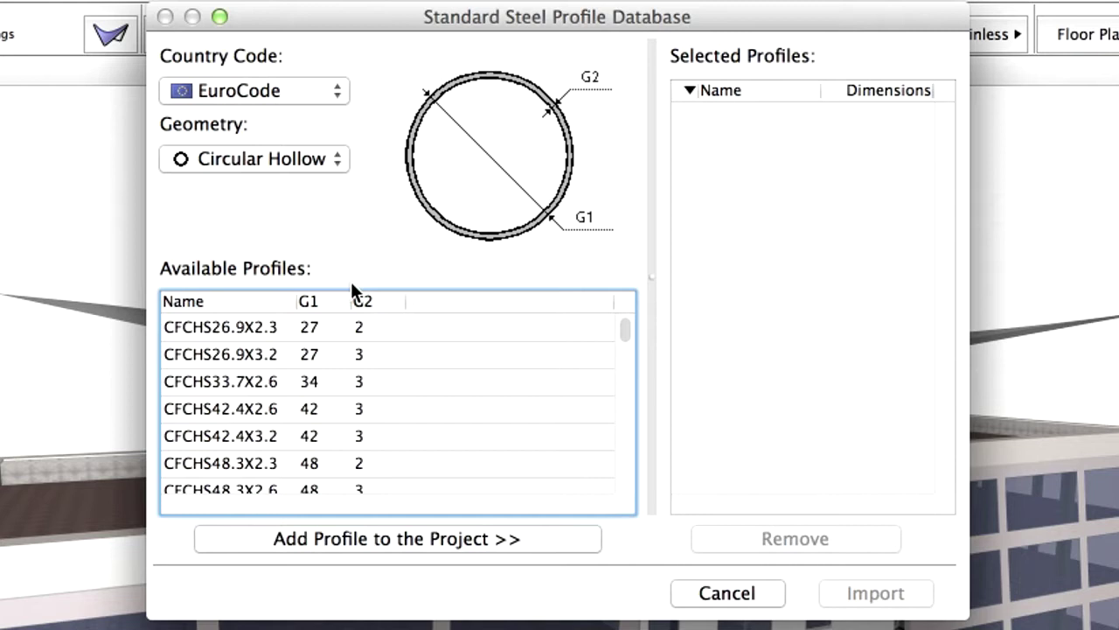
Add the CFCHS273.0X12.5 profile to the selection and import it into the project
scroll(291, 412, "down", 5)
scroll(291, 410, "up", 2)
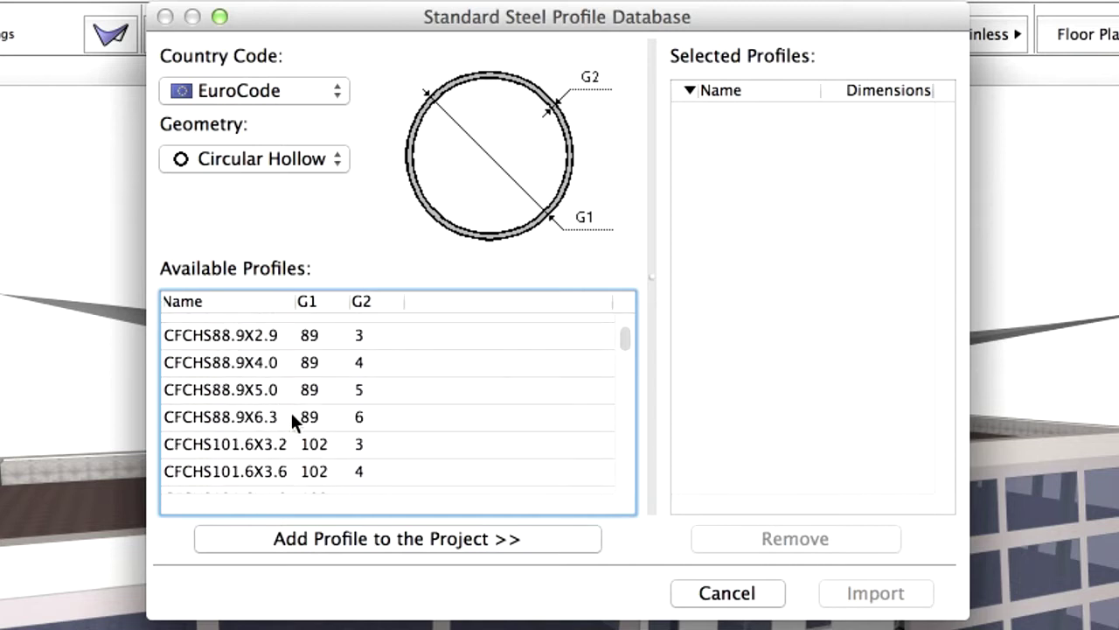
scroll(315, 424, "down", 8)
left_click(316, 458)
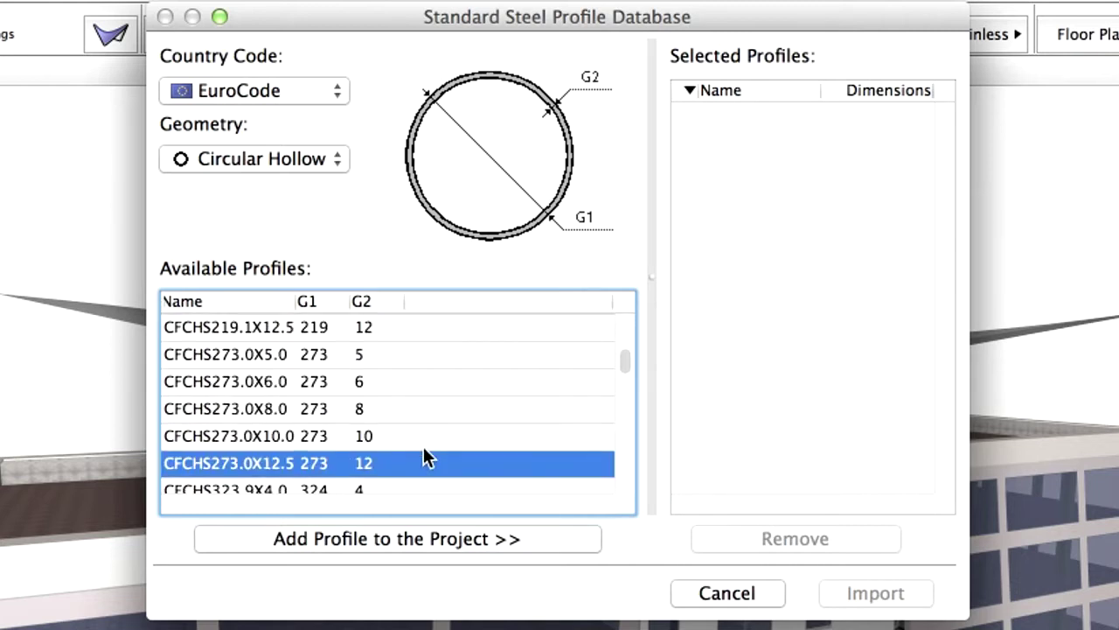
scroll(423, 446, "down", 2)
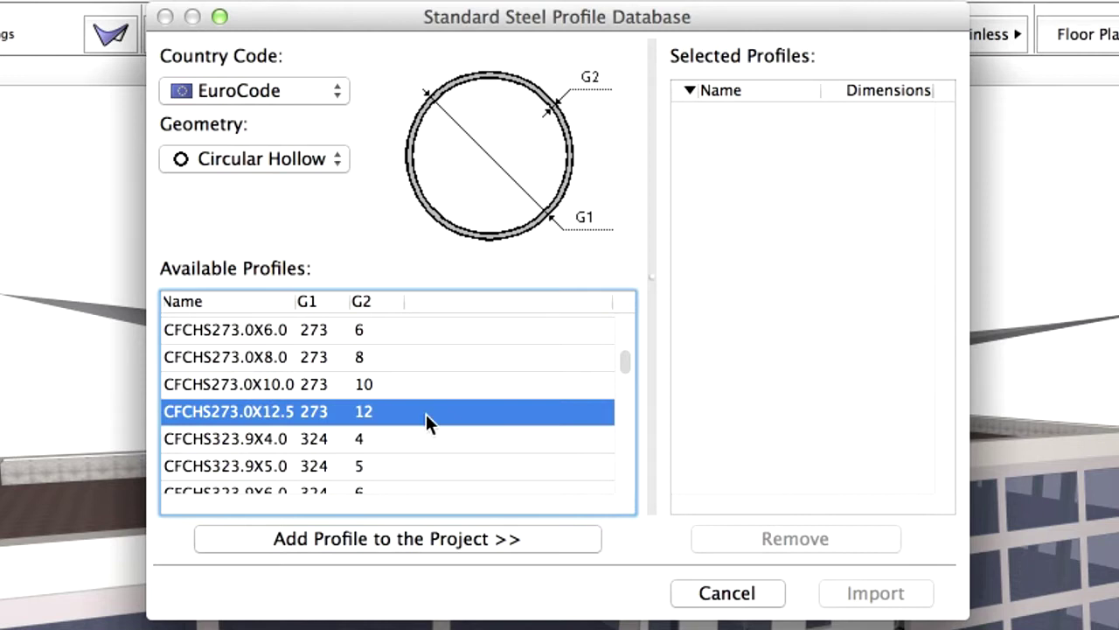
left_click(552, 549)
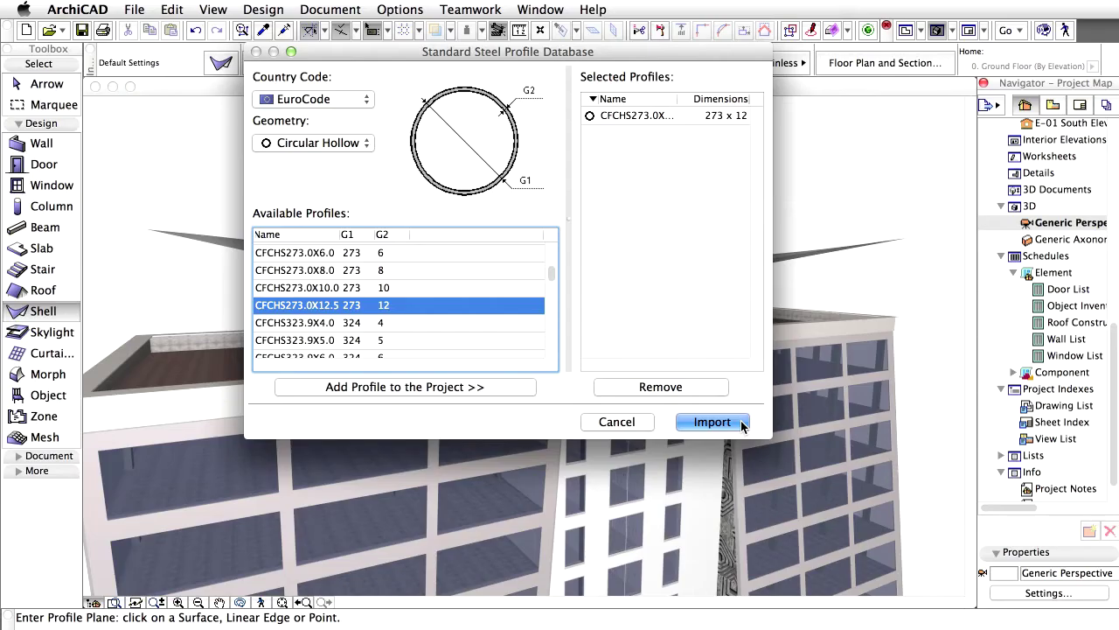
left_click(924, 597)
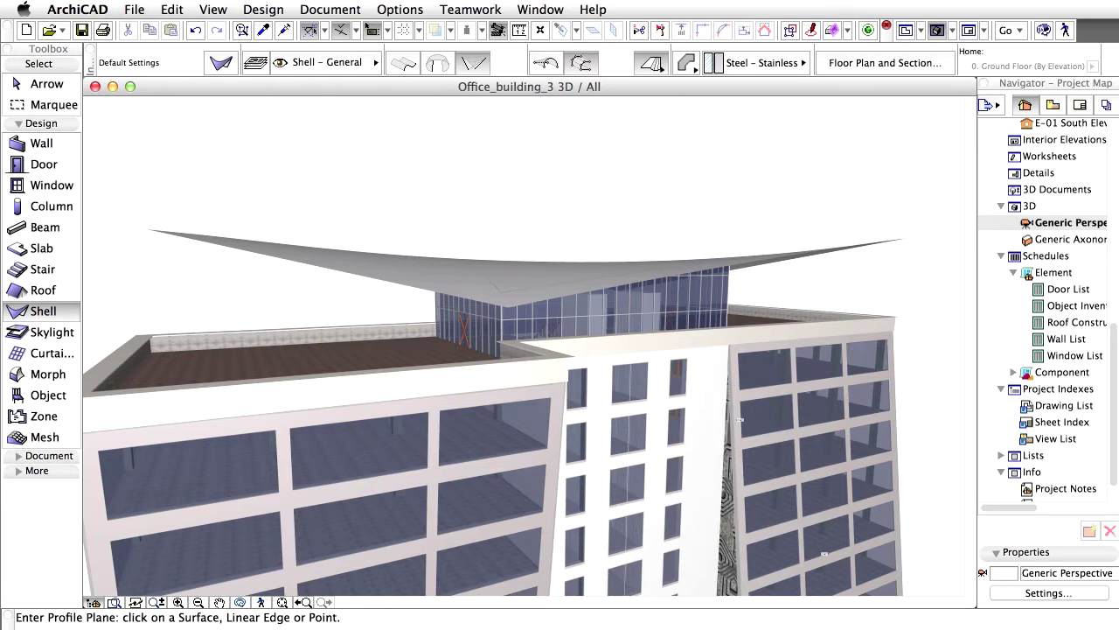
Set column defaults: unlinked top, height 9000, CFCHS273.0X12.5 profile, base 73400 to Project Zero
double_click(65, 207)
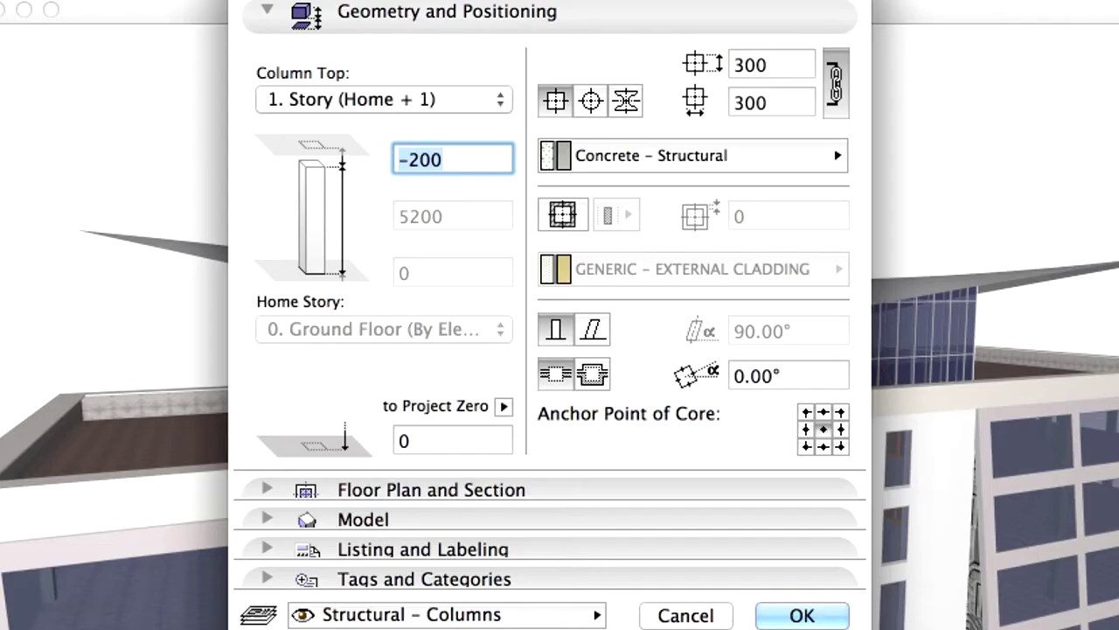
left_click(490, 100)
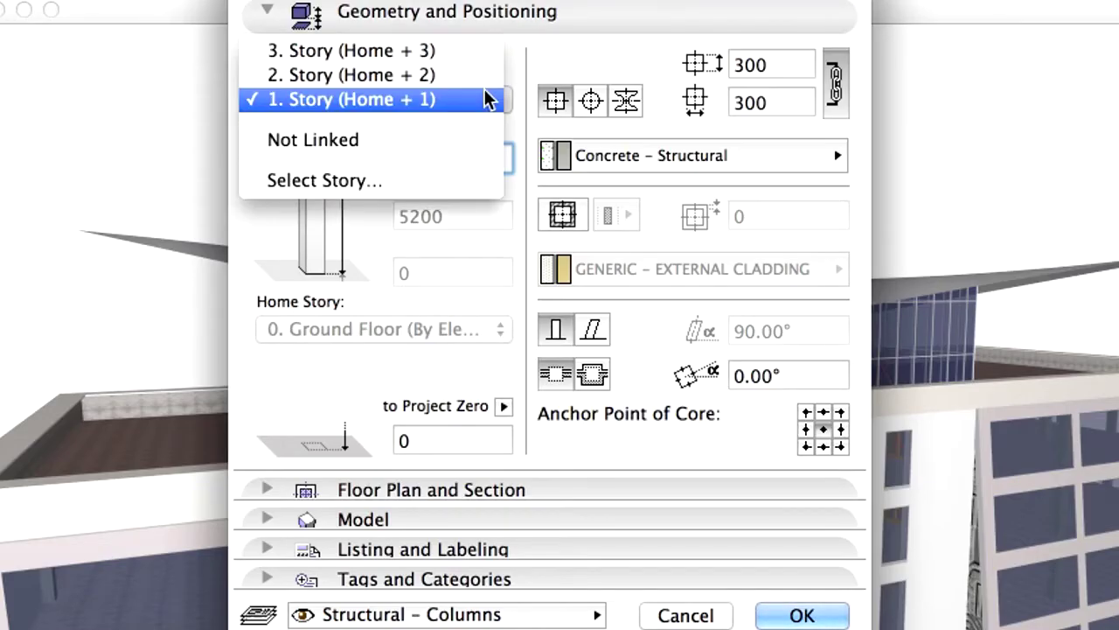
left_click(471, 140)
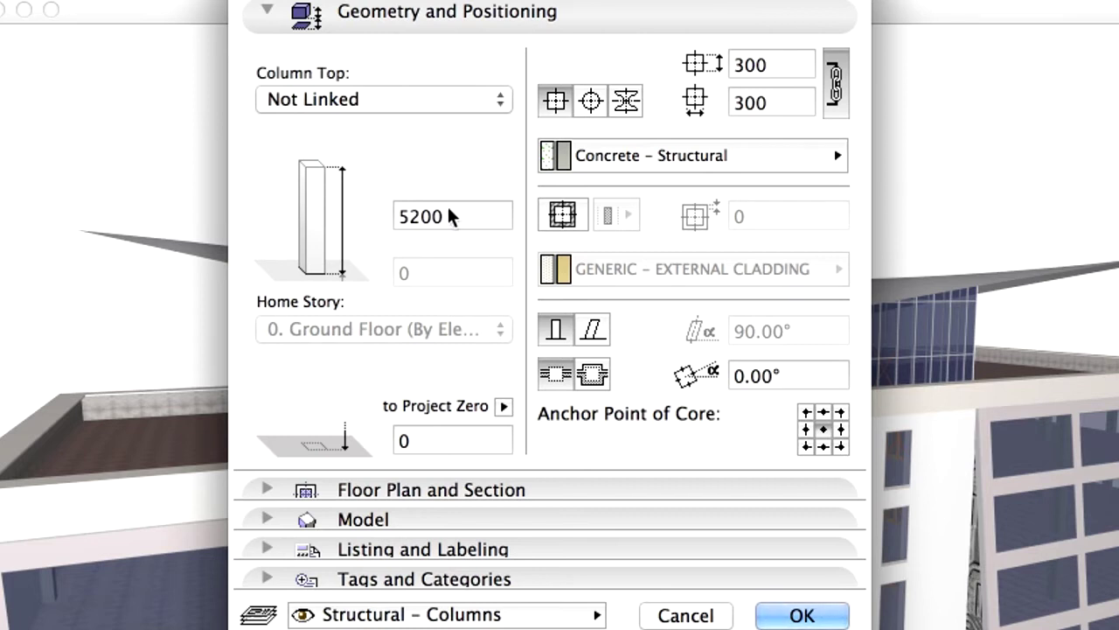
double_click(403, 217)
type("9000")
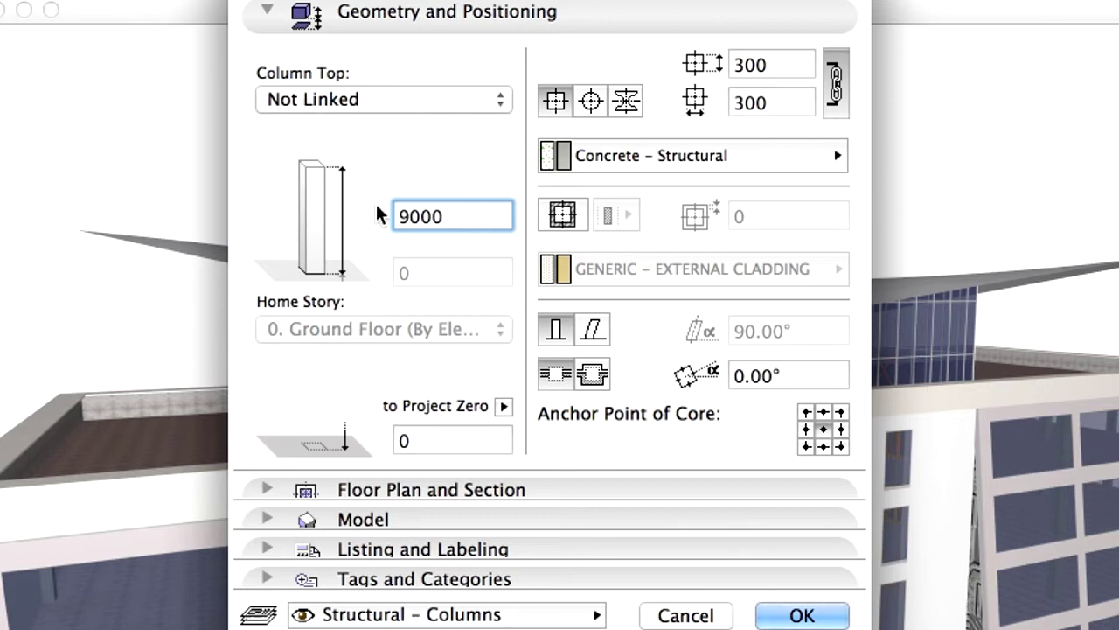
left_click(627, 101)
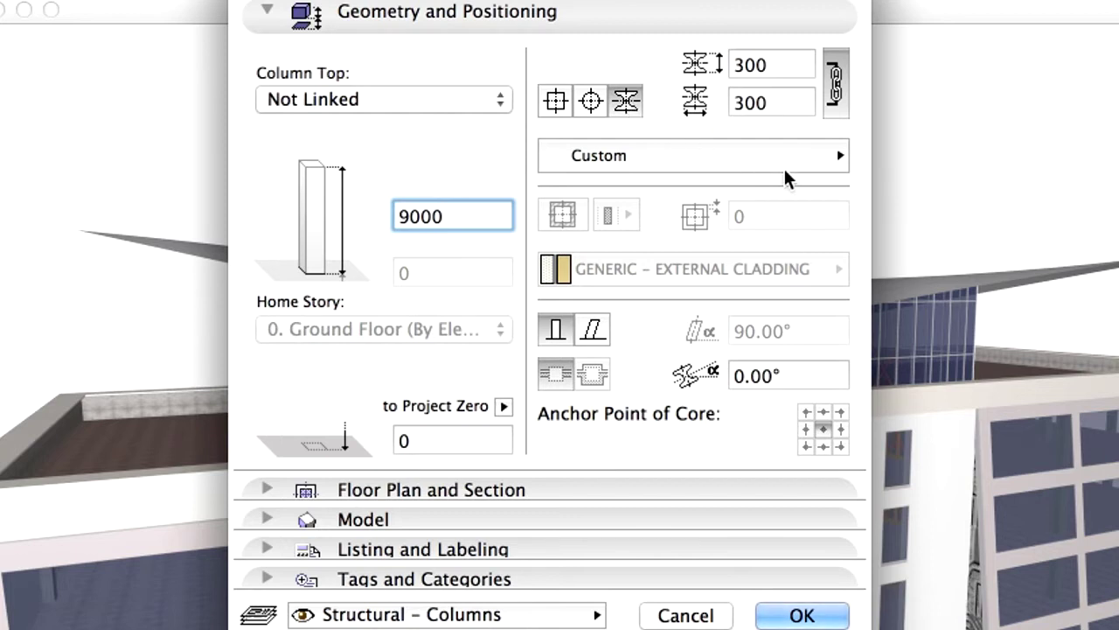
left_click(825, 163)
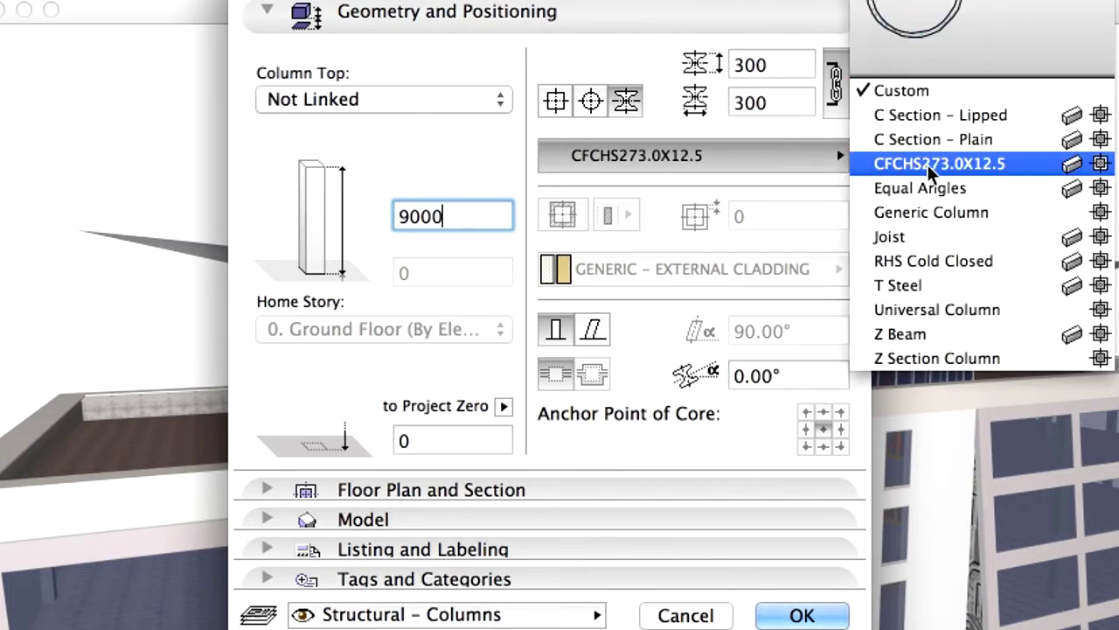
left_click(973, 175)
left_click(472, 442)
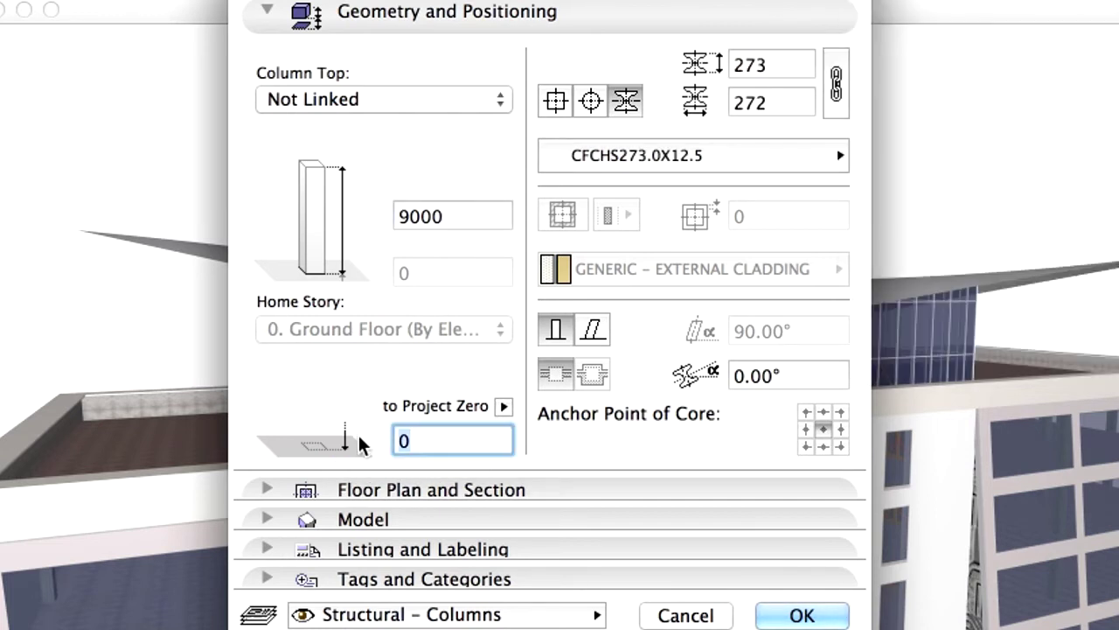
type("73400")
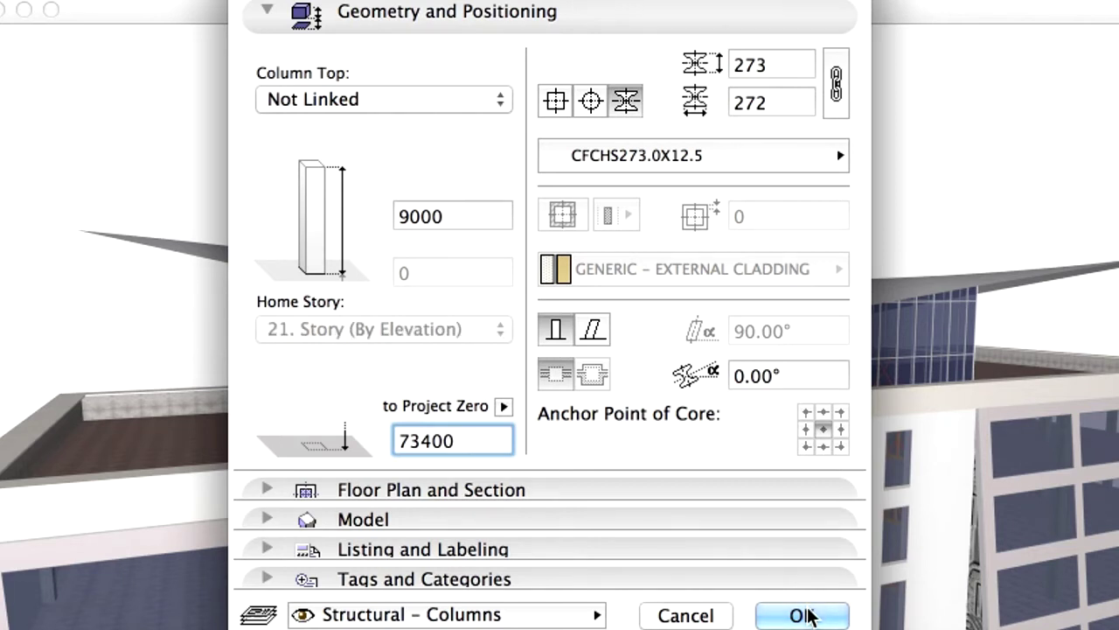
left_click(803, 613)
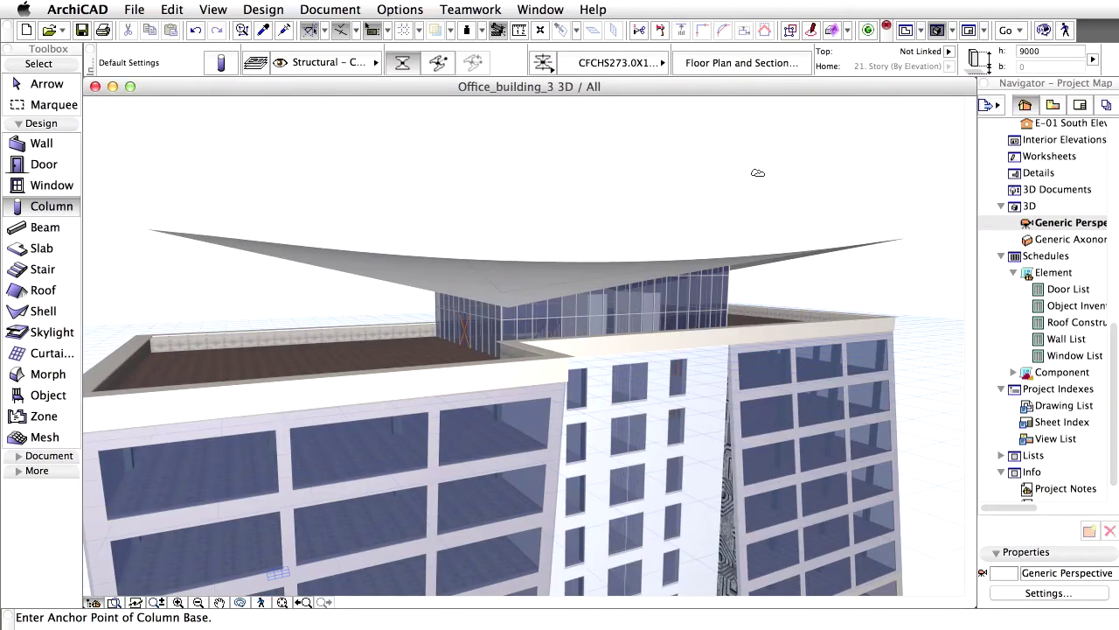
Open the 21. Story floor plan and fit the whole plan in the window
scroll(1080, 245, "up", 10)
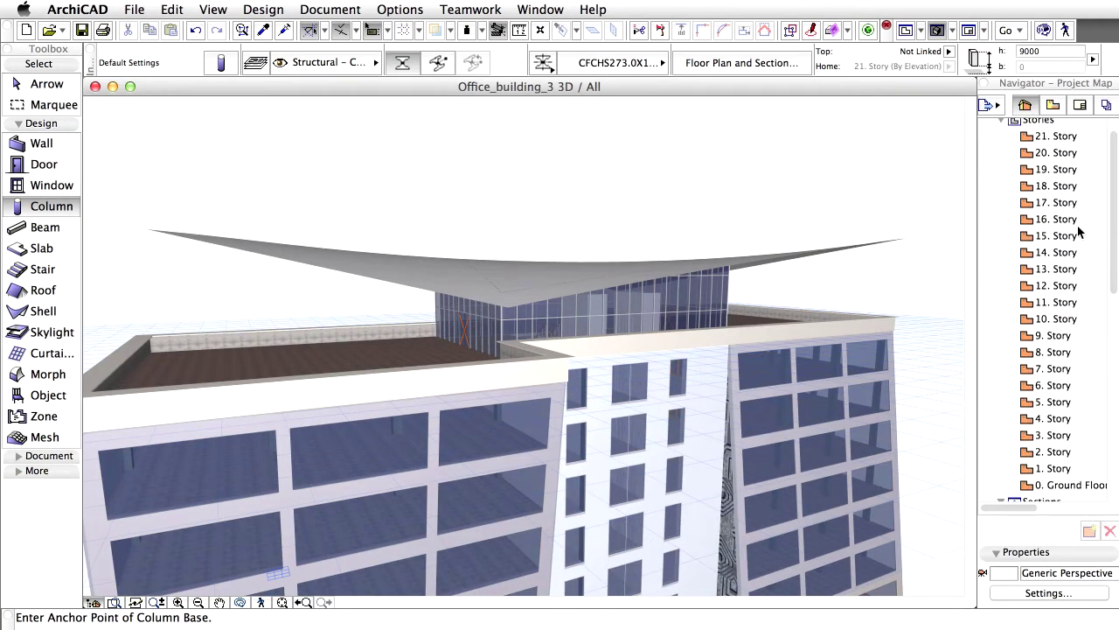
double_click(1056, 160)
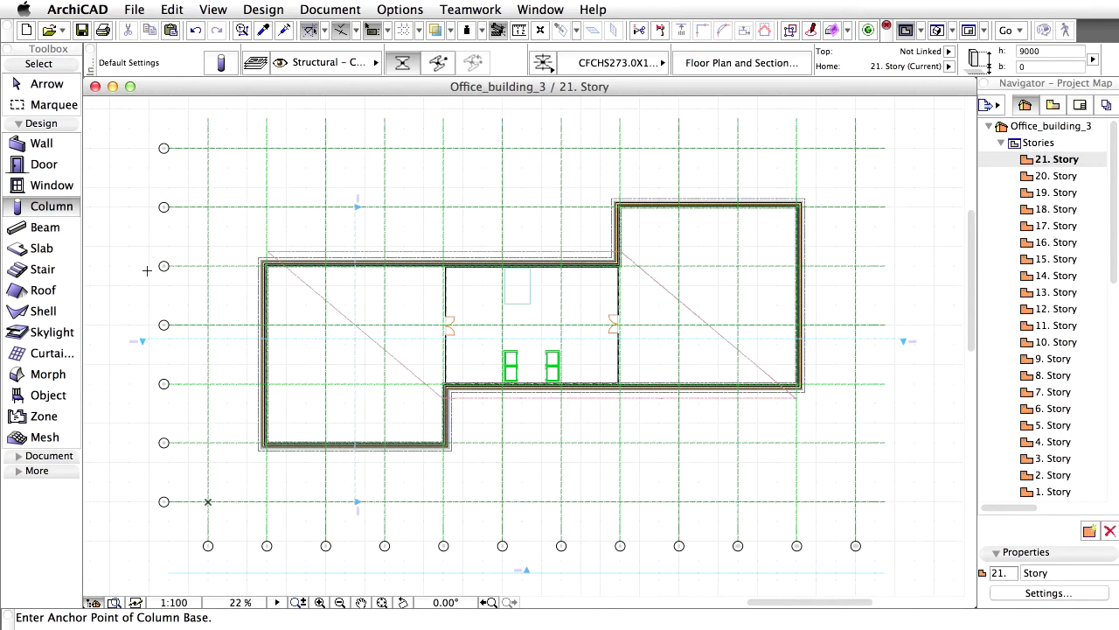
scroll(125, 431, "up", 2)
scroll(125, 431, "up", 2)
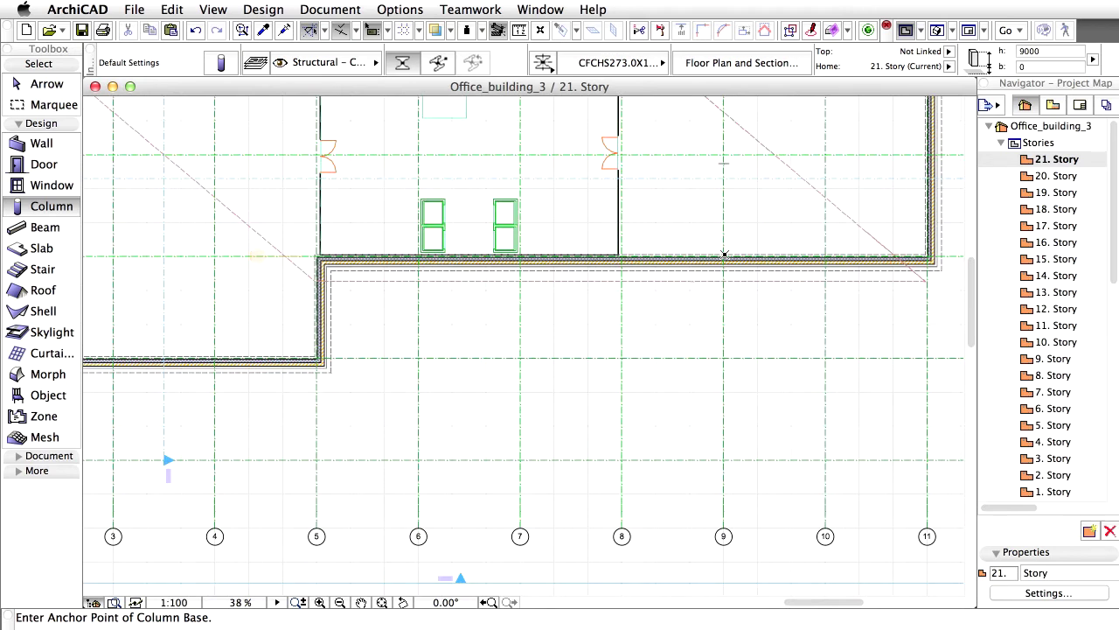
scroll(258, 256, "up", 4)
scroll(724, 255, "up", 3)
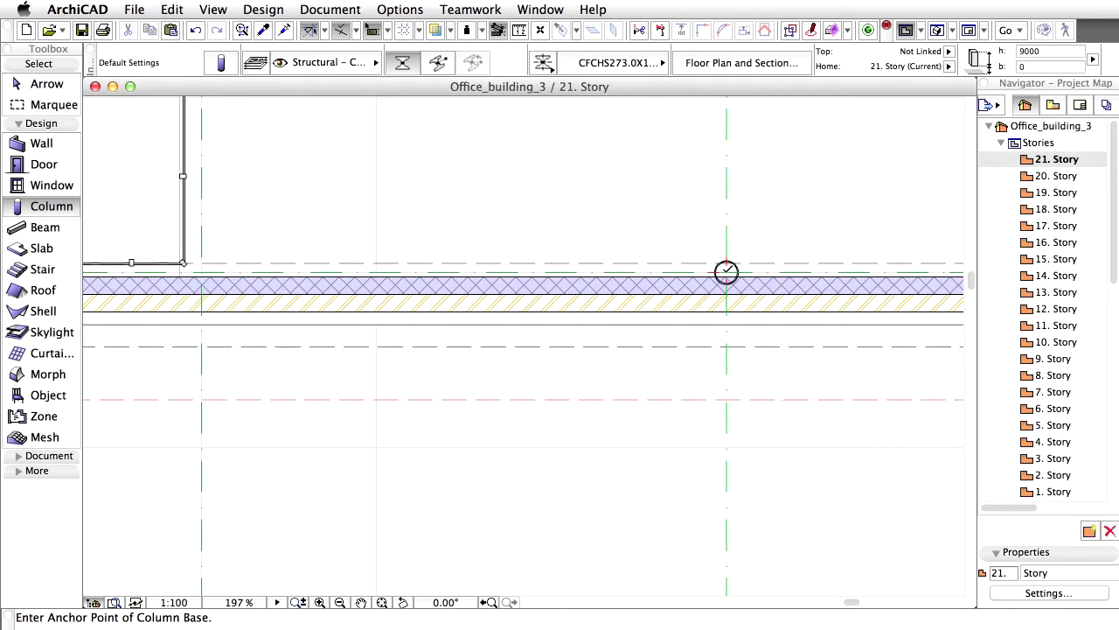
scroll(554, 180, "down", 6)
scroll(555, 184, "up", 3)
scroll(560, 171, "up", 2)
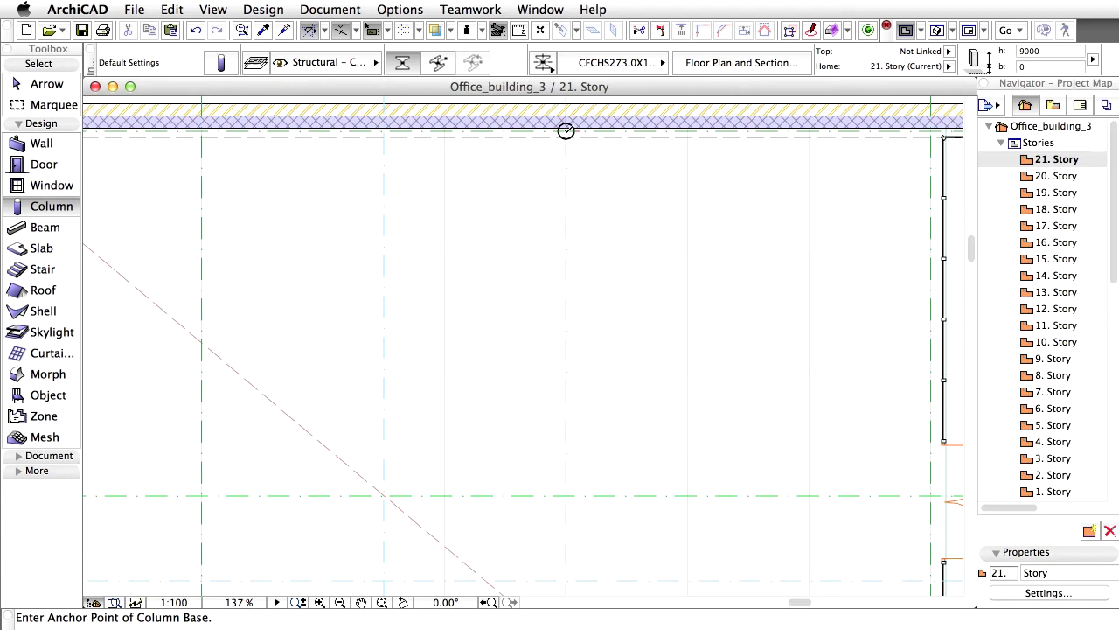
left_click(389, 606)
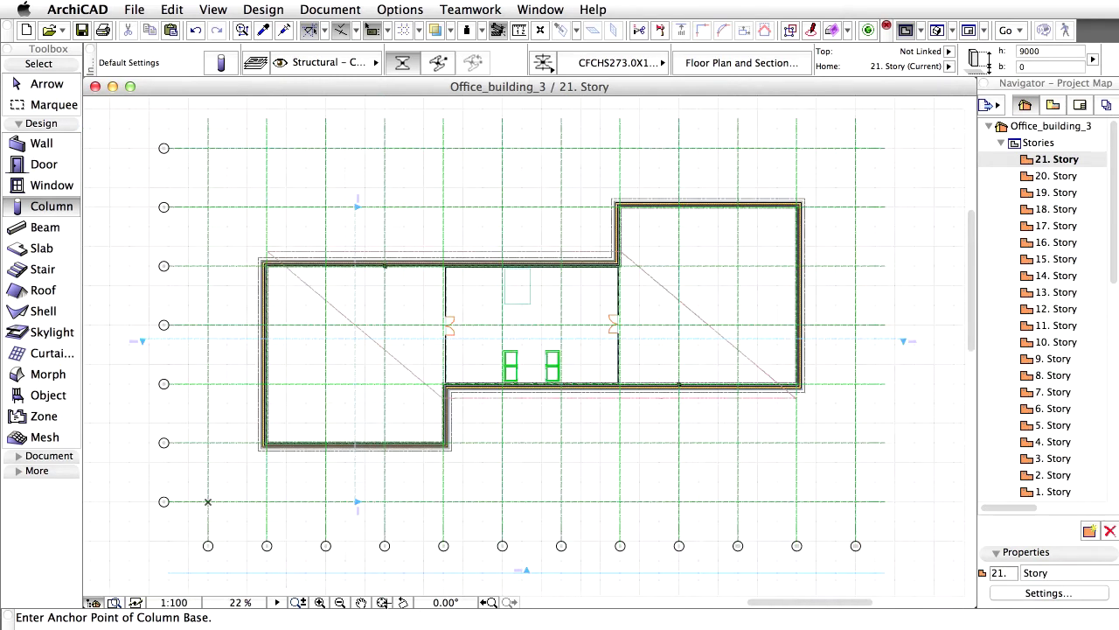
Switch to the 3D view of the building and select the Morph tool
left_click(937, 30)
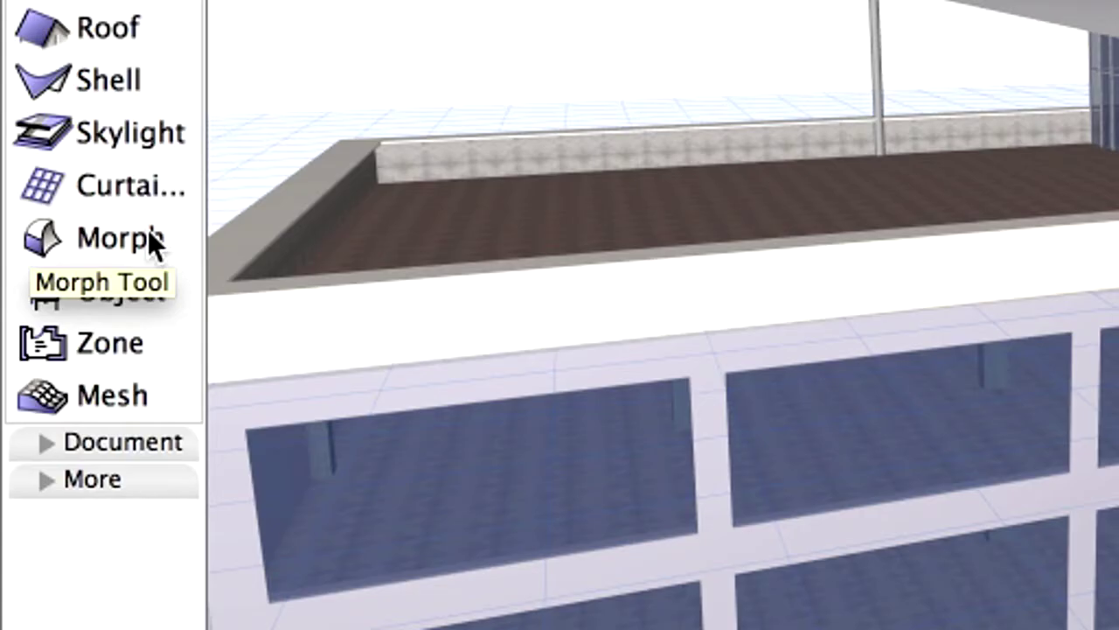
left_click(58, 375)
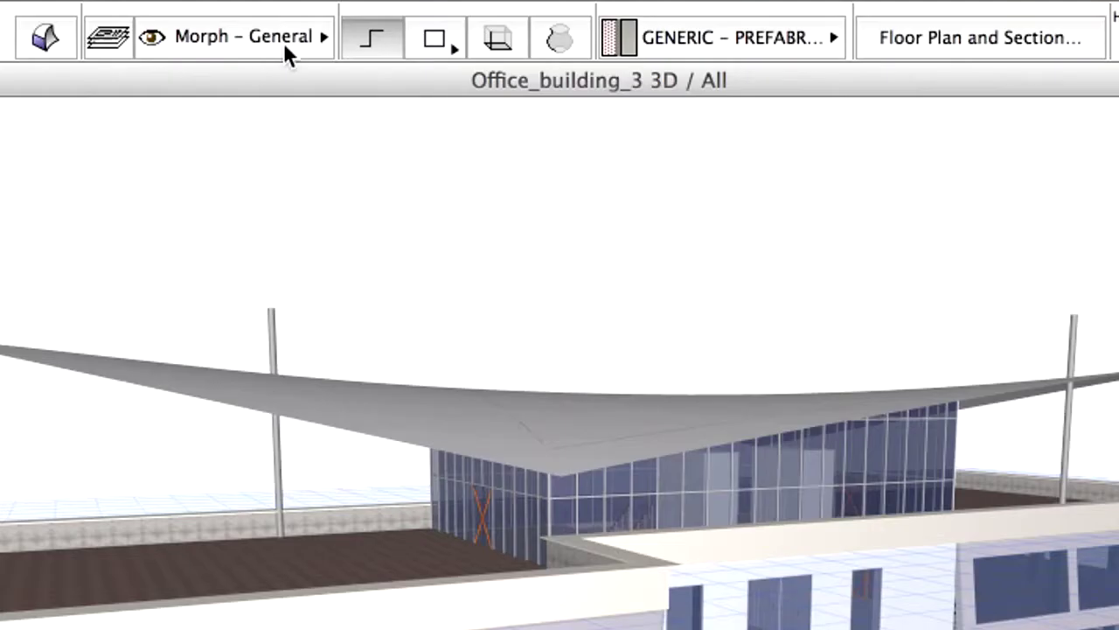
Put new morphs on the Structural – Columns layer with Steel – Structural material
left_click(289, 55)
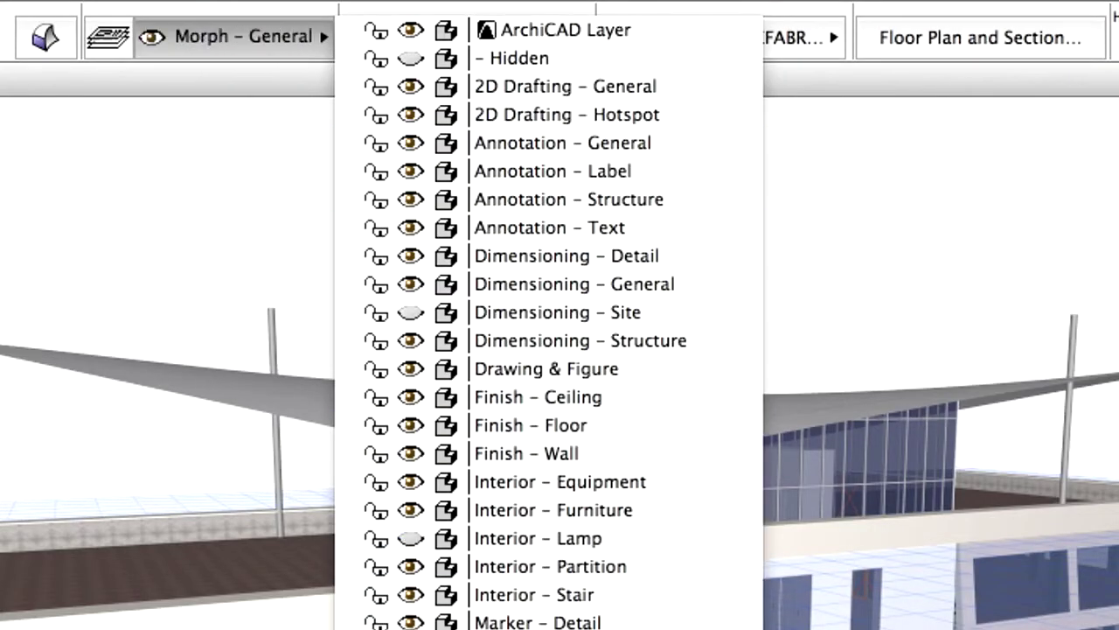
left_click(542, 626)
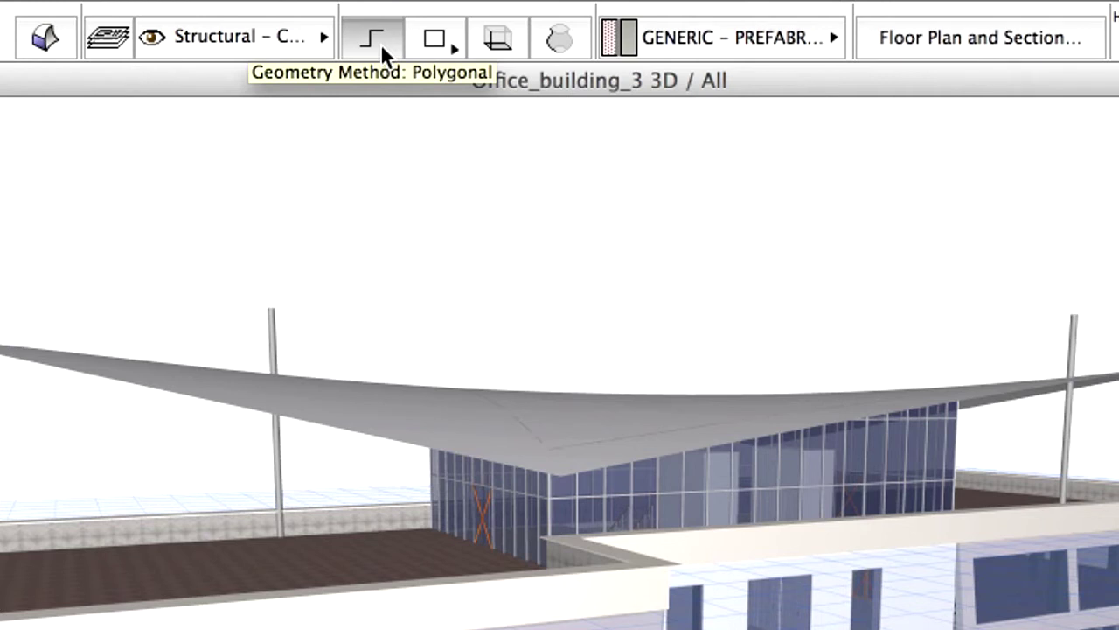
left_click(805, 38)
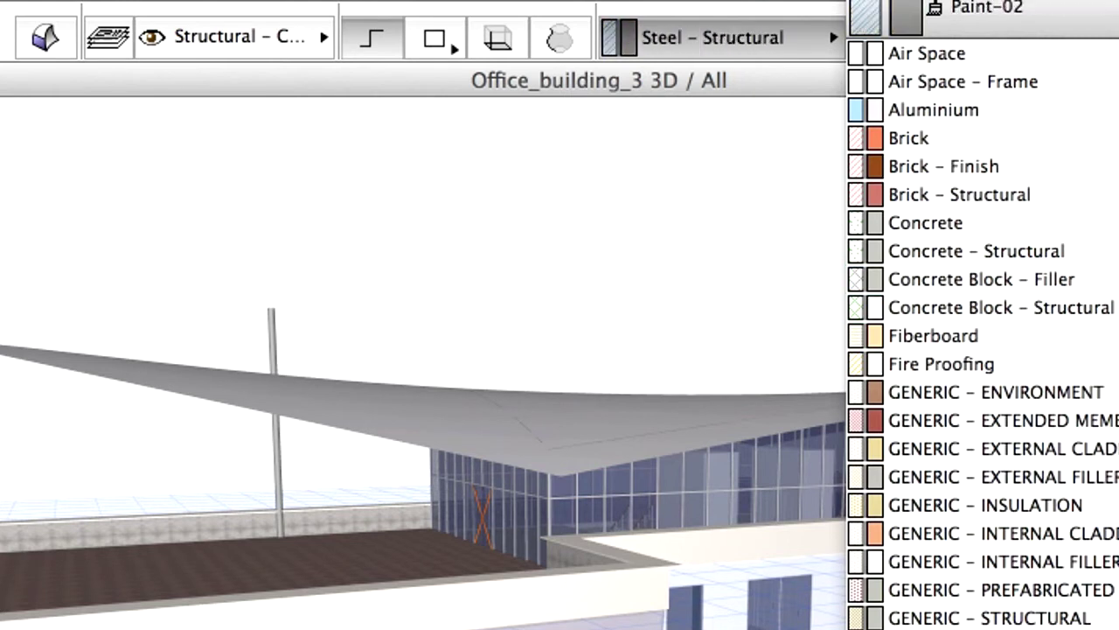
key("Return")
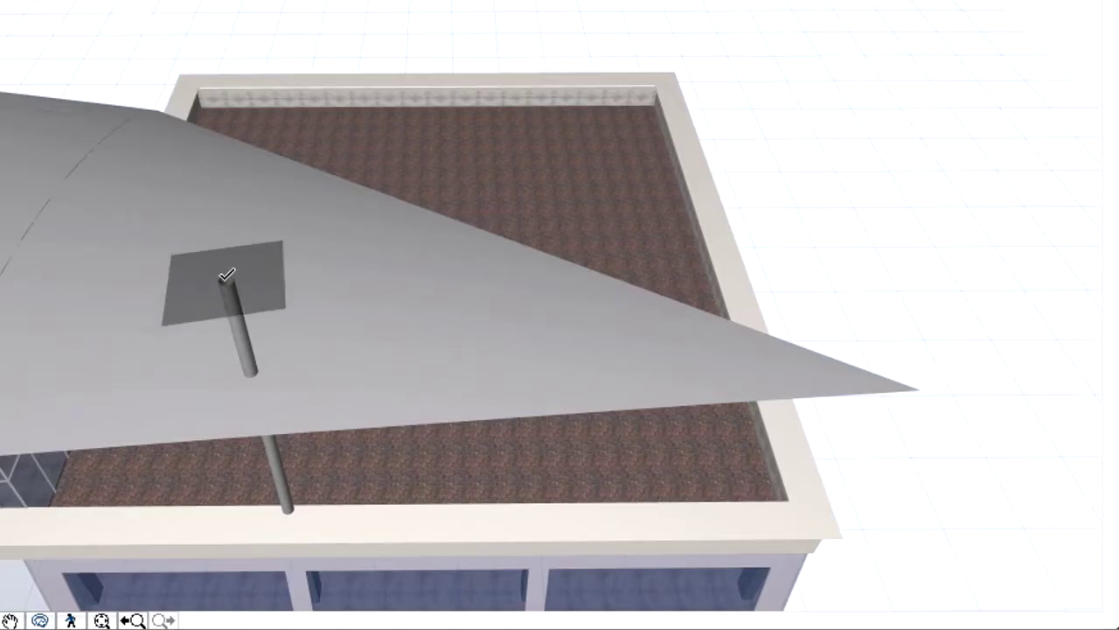
Draw a cable morph line from the column top to the shell's corner
left_click(226, 276)
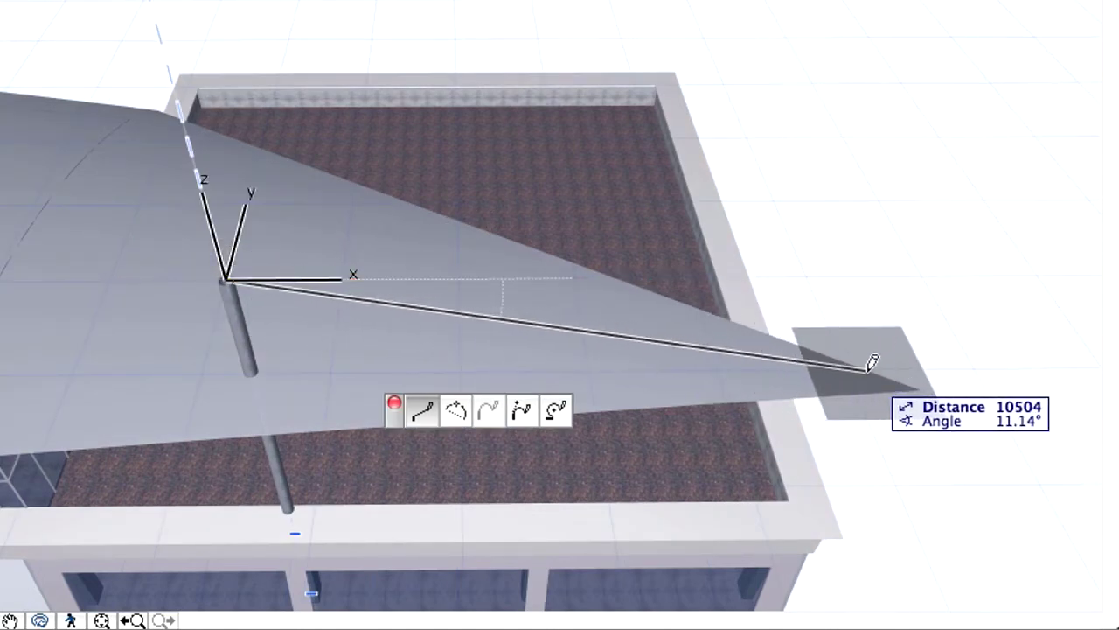
left_click(923, 385)
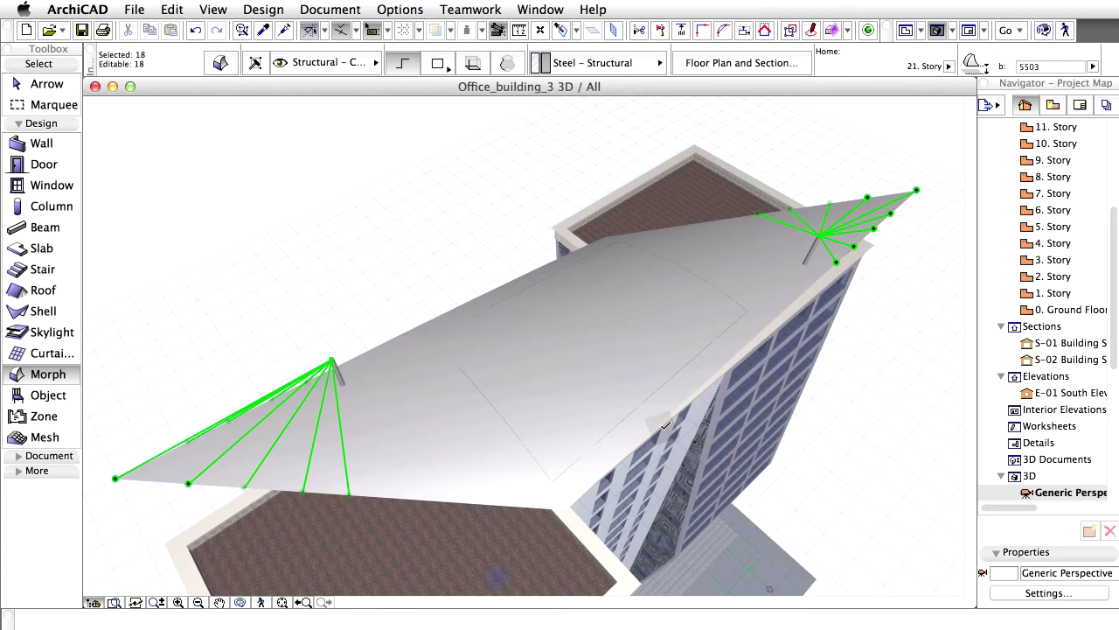
key("Escape")
middle_click_drag(664, 426, 664, 256, "shift")
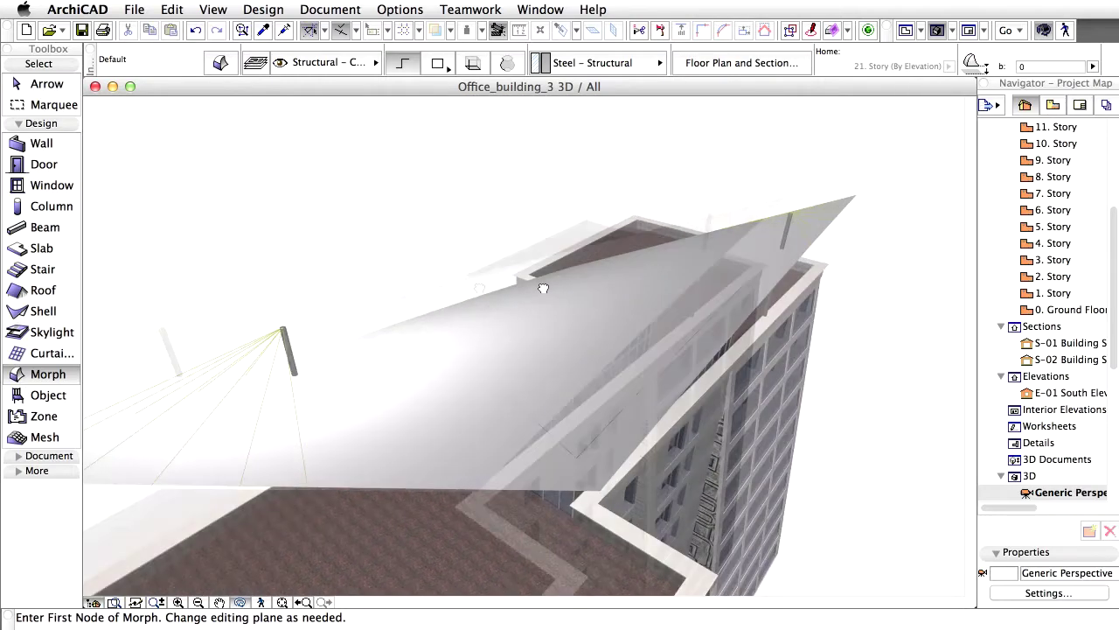
middle_click_drag(543, 287, 572, 285, "shift")
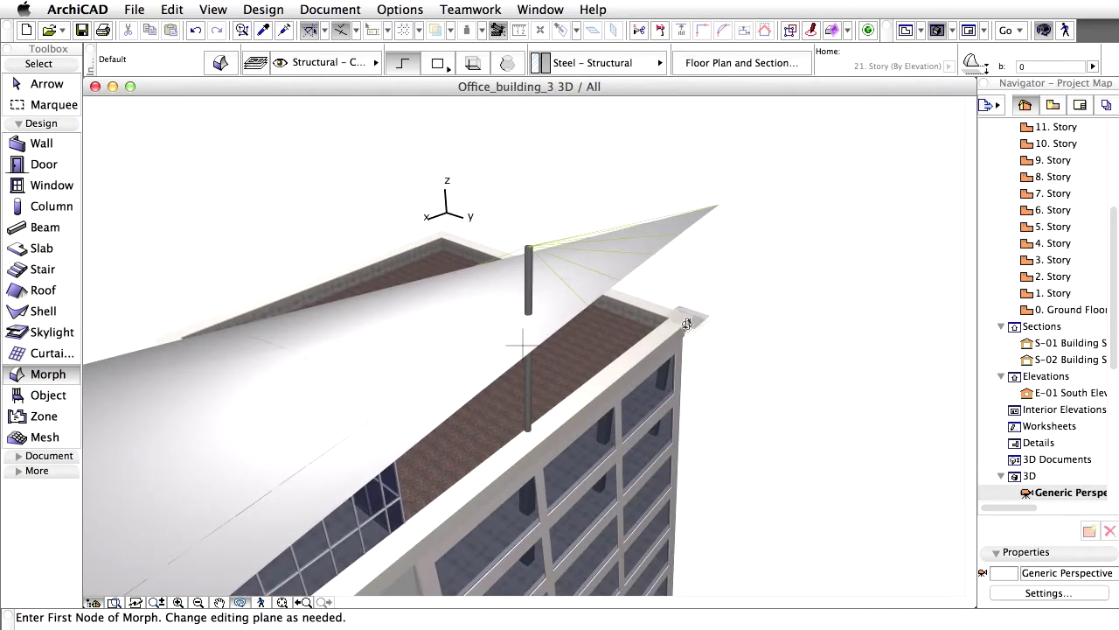
middle_click_drag(687, 325, 382, 281, "shift")
On the 21. Story plan, check the 18 cable lines, deselect them and fit the view
key("F2")
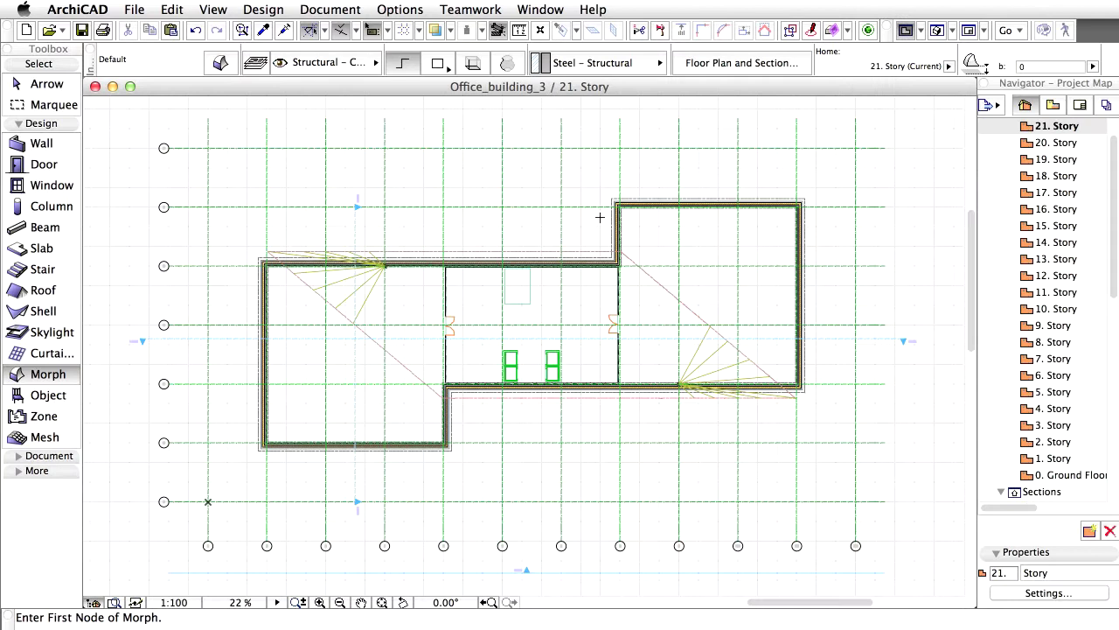
scroll(250, 250, "up", 5)
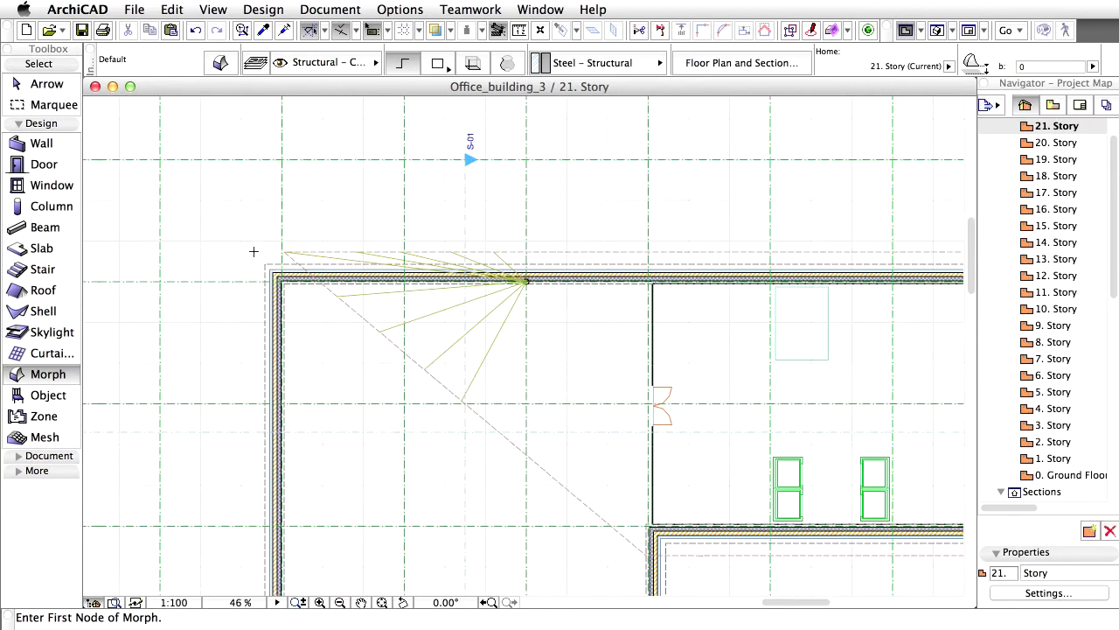
key("ctrl+a")
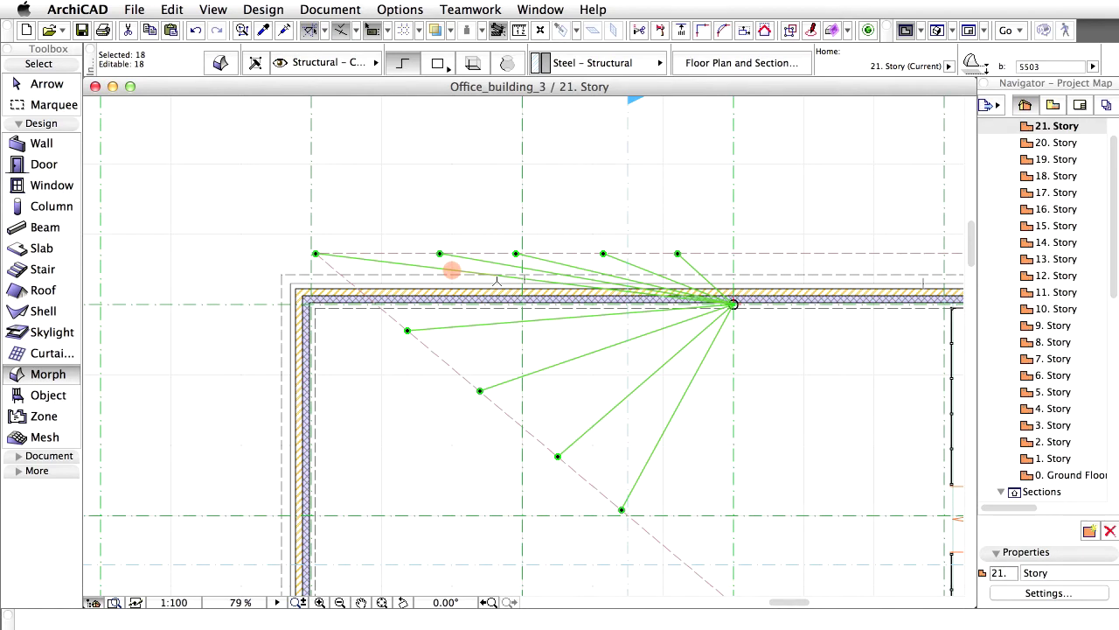
left_click(452, 270)
left_click(382, 602)
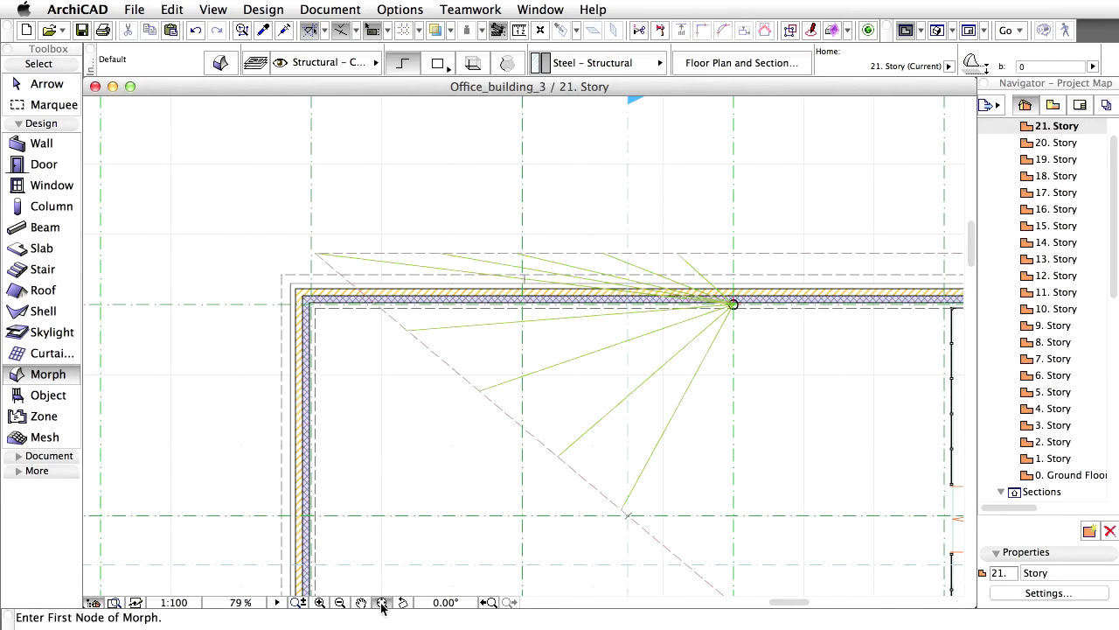
Set the morph default home story to 0. Ground Floor and material to GENERIC – STRUCTURAL
left_click(223, 62)
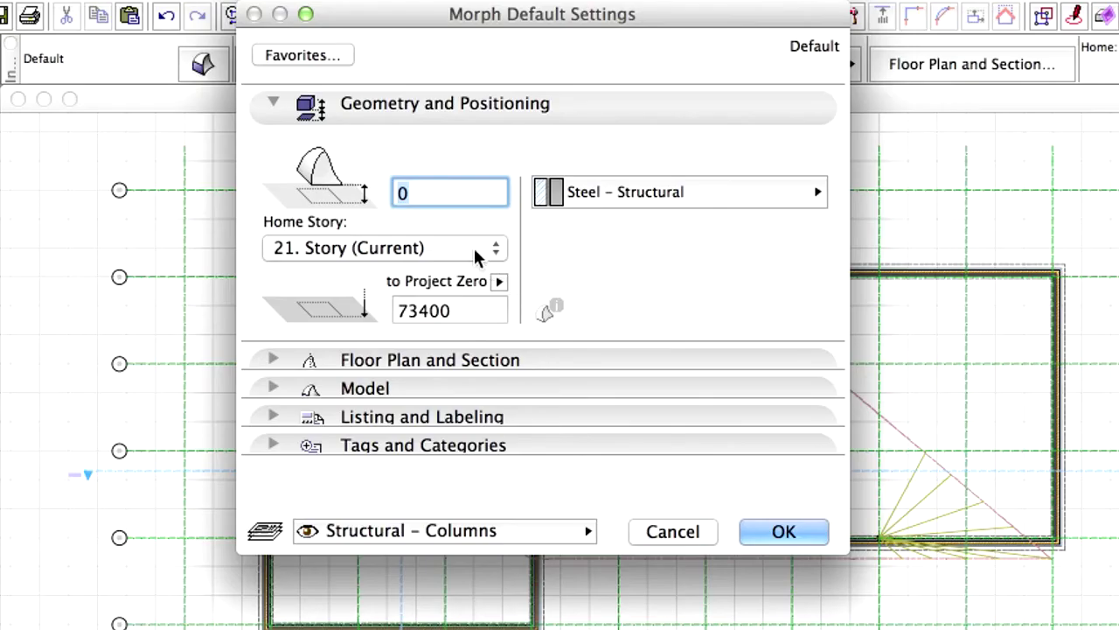
left_click(401, 187)
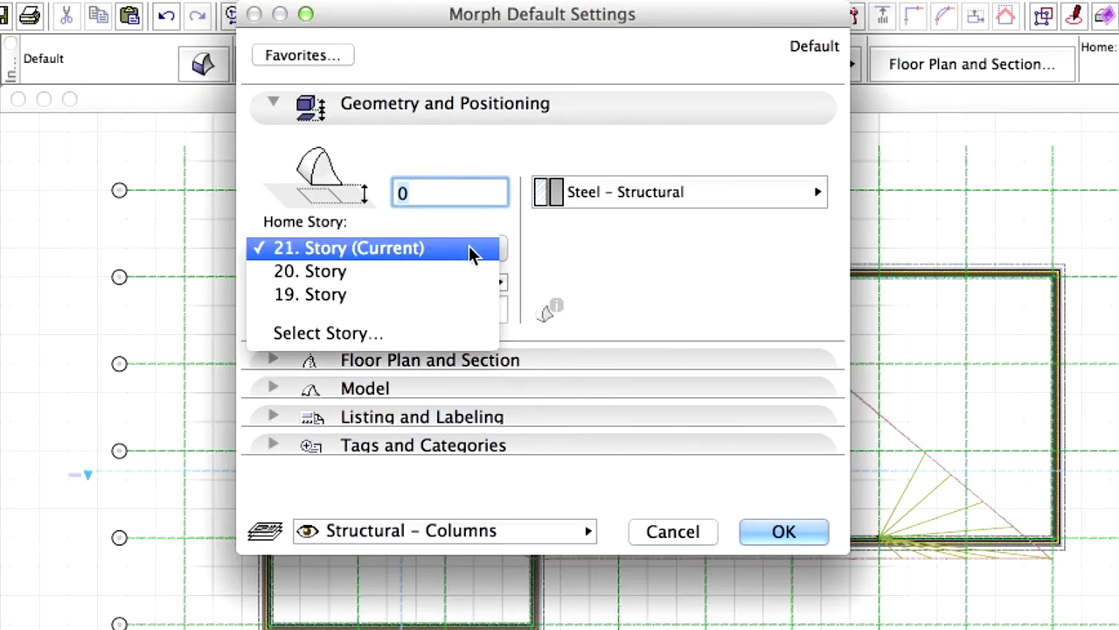
left_click(438, 333)
scroll(525, 340, "down", 5)
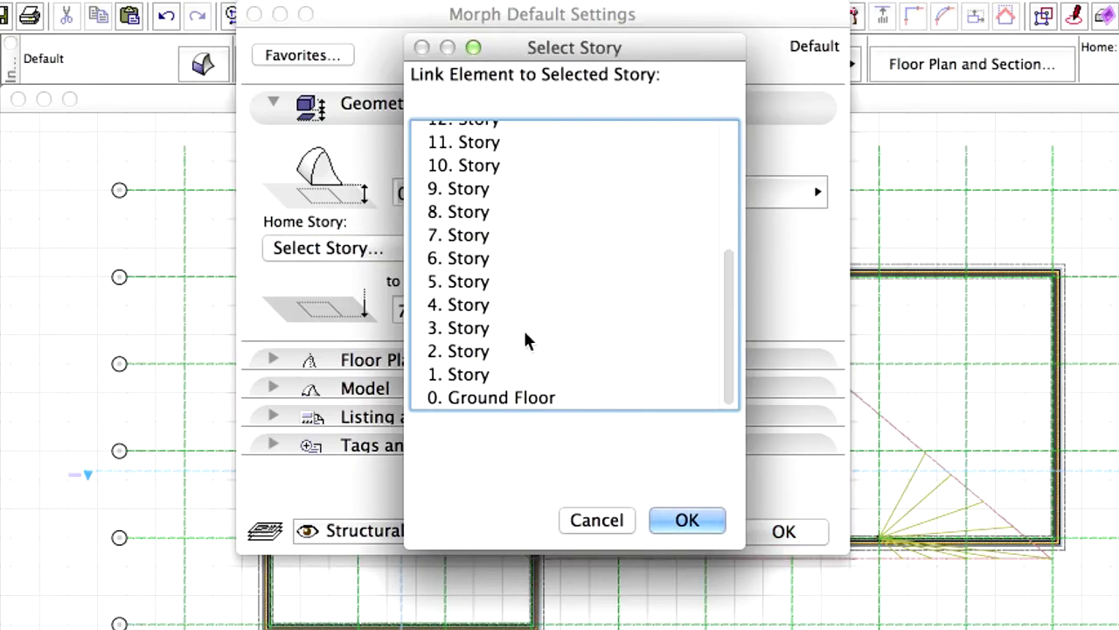
left_click(485, 395)
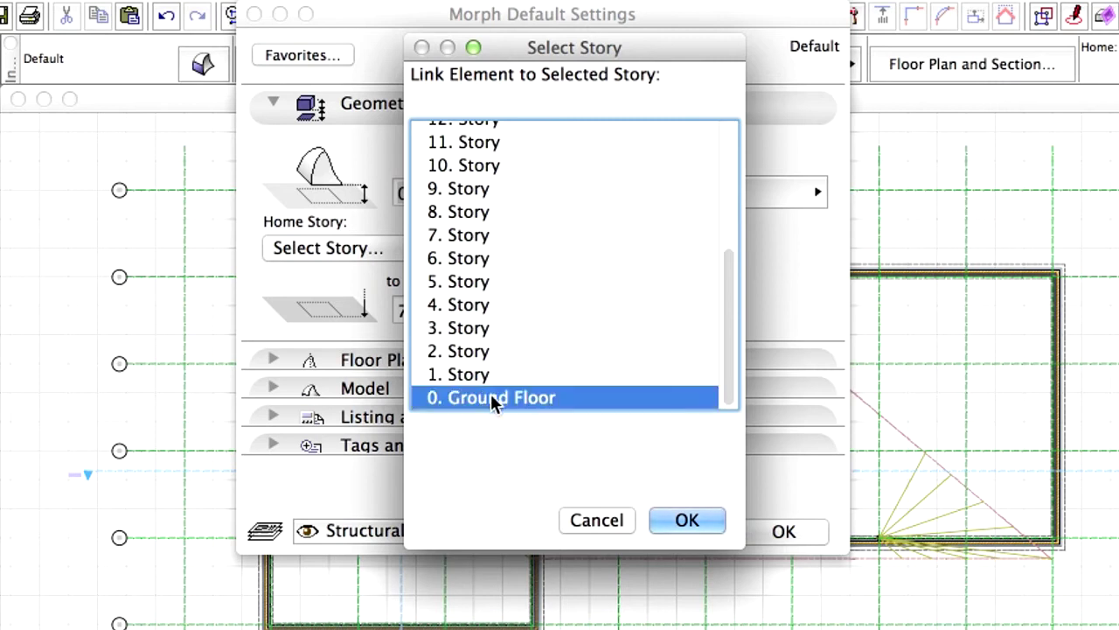
left_click(687, 521)
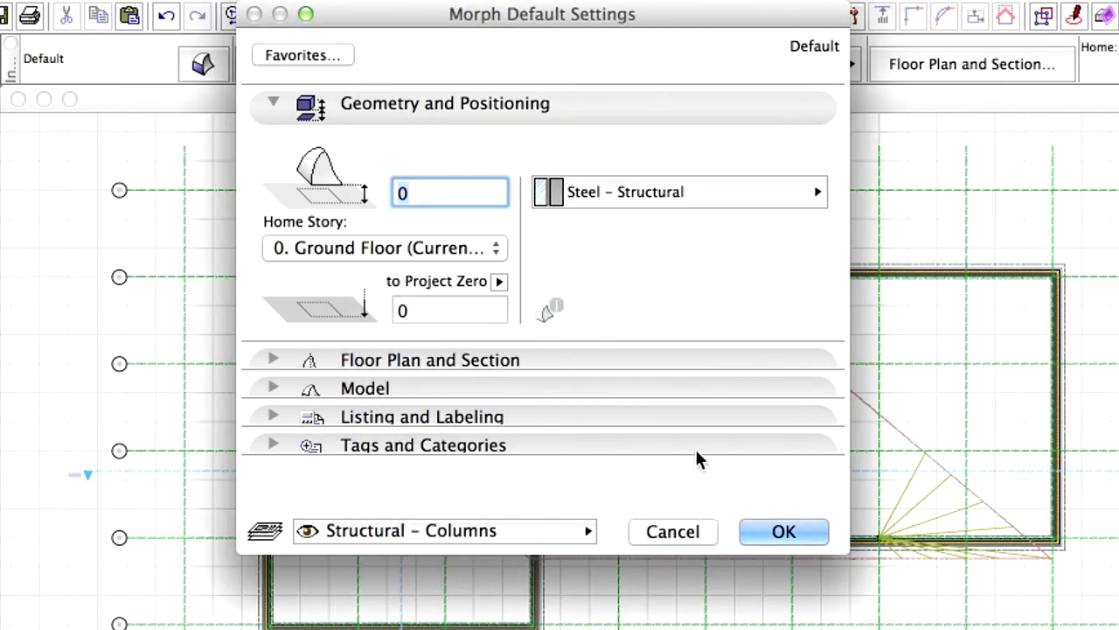
left_click(659, 197)
left_click(875, 628)
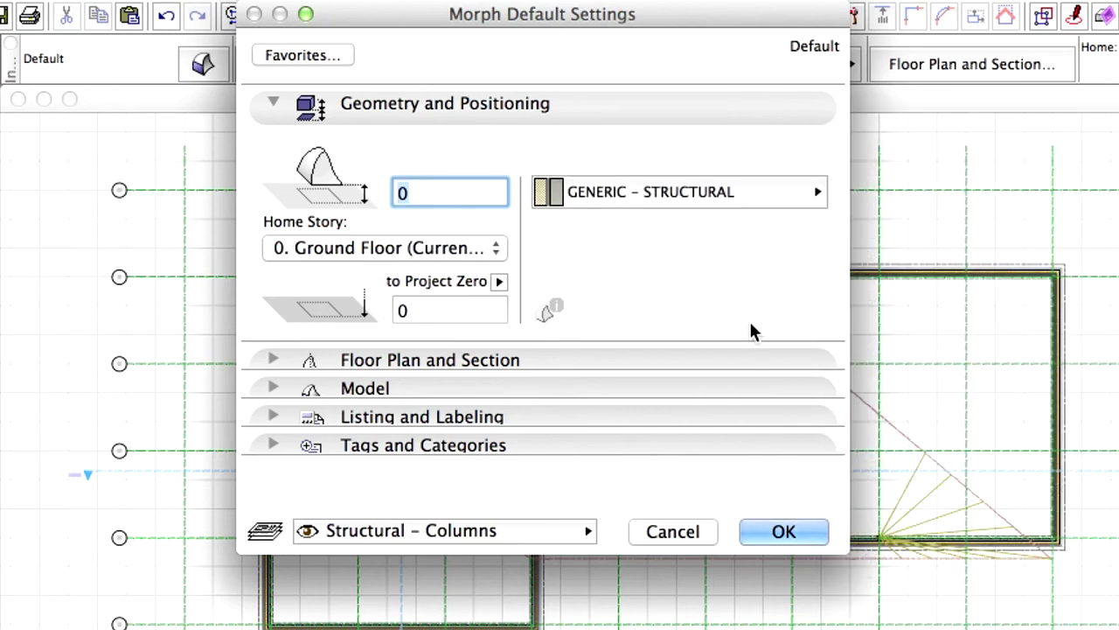
Give morphs a red Paint-06 surface, the Structural – Combined layer and free-rotated rectangle geometry
left_click(275, 104)
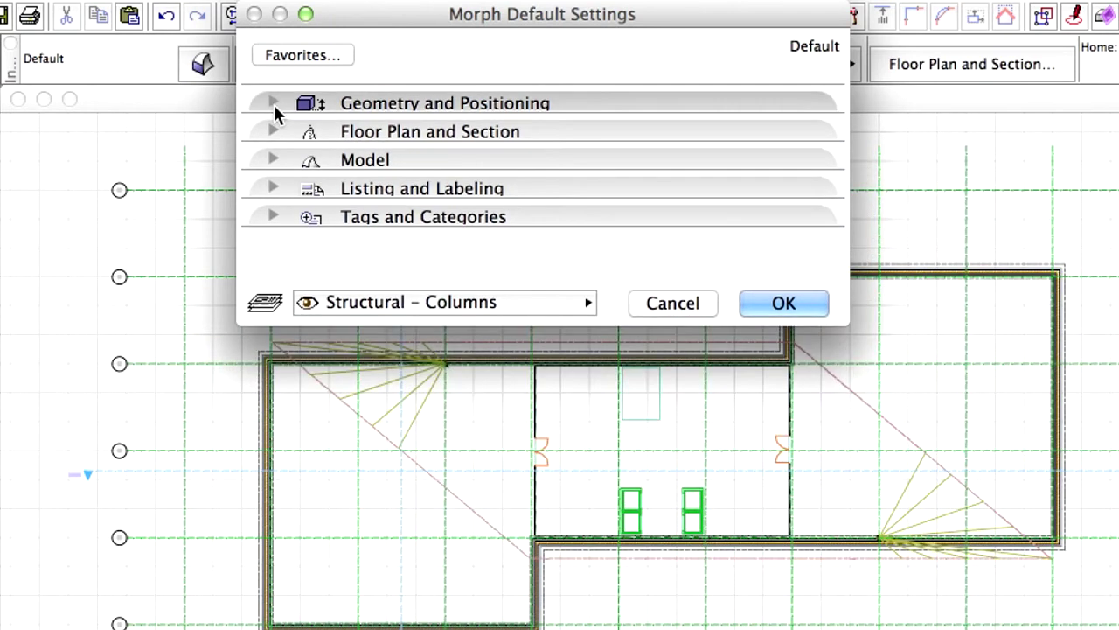
left_click(274, 161)
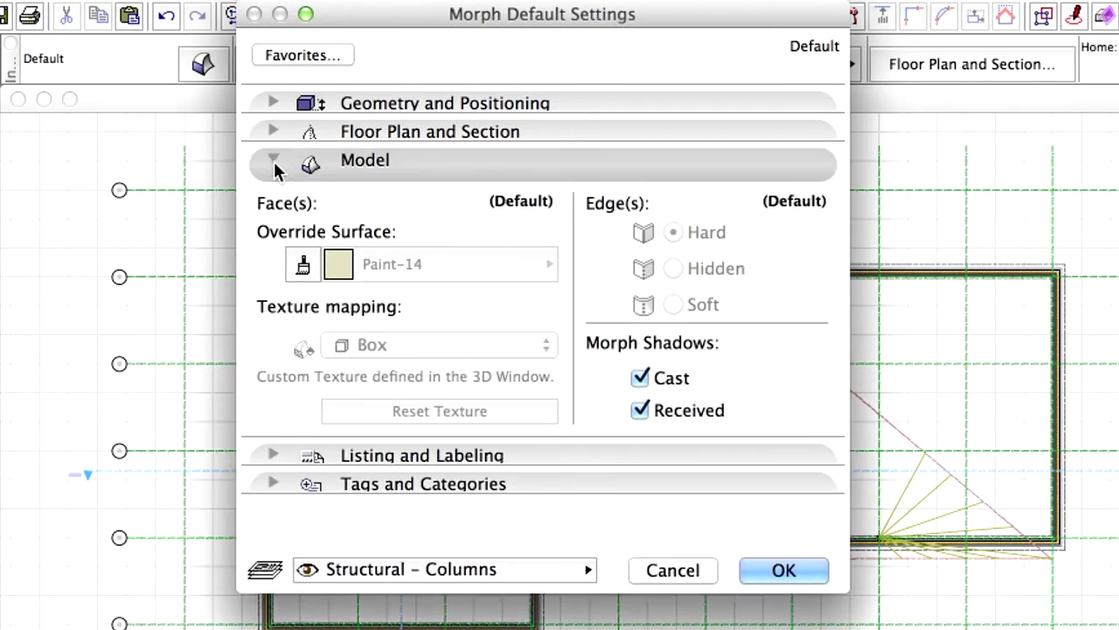
left_click(425, 260)
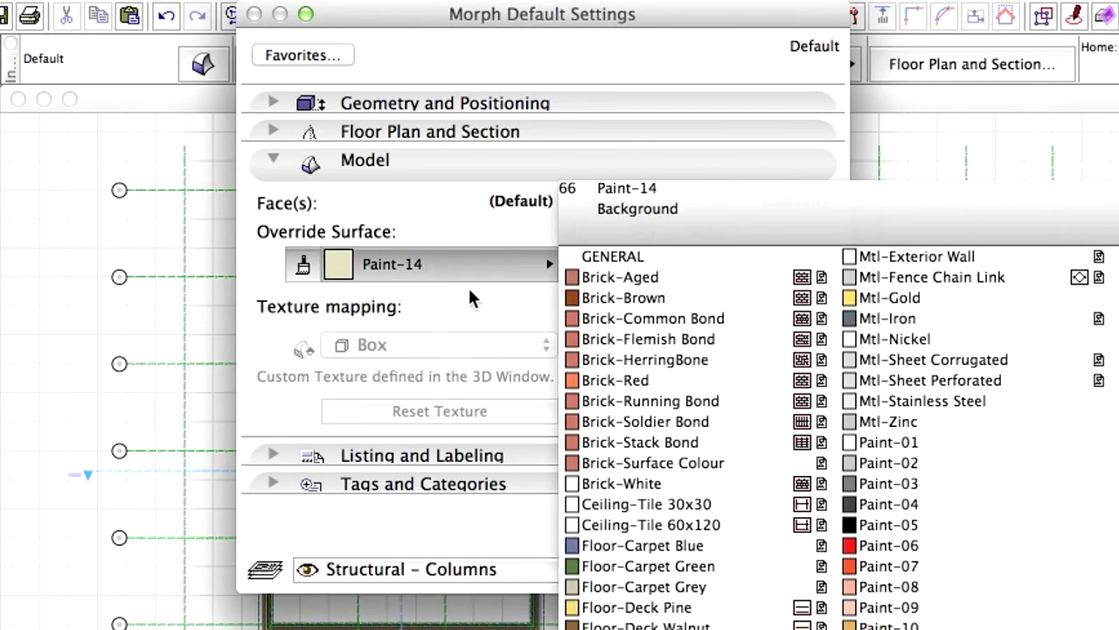
left_click(933, 544)
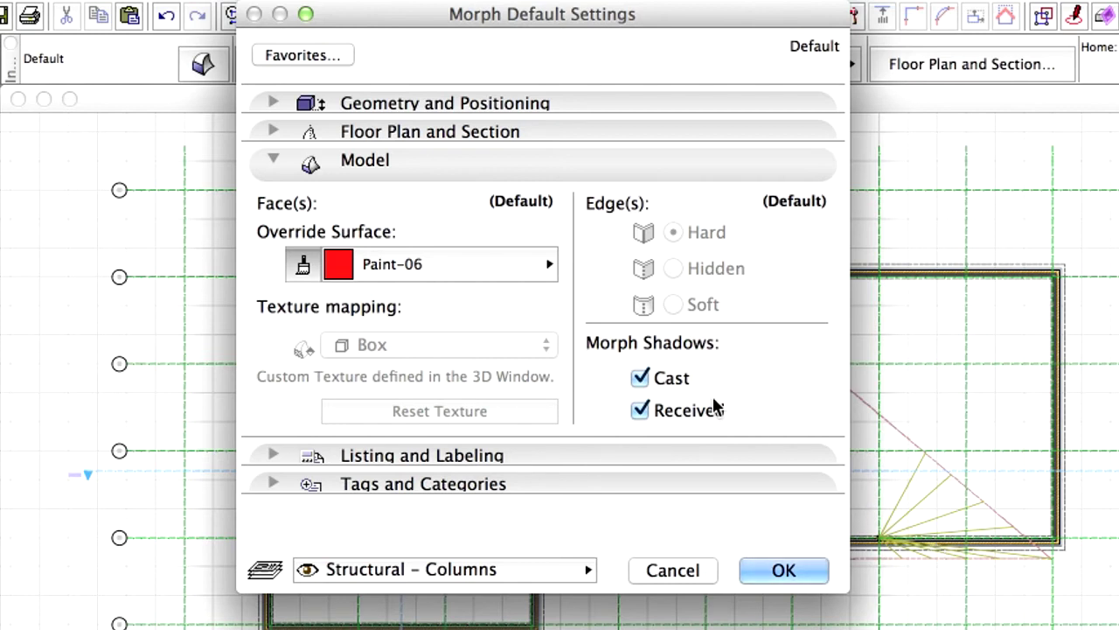
left_click(584, 570)
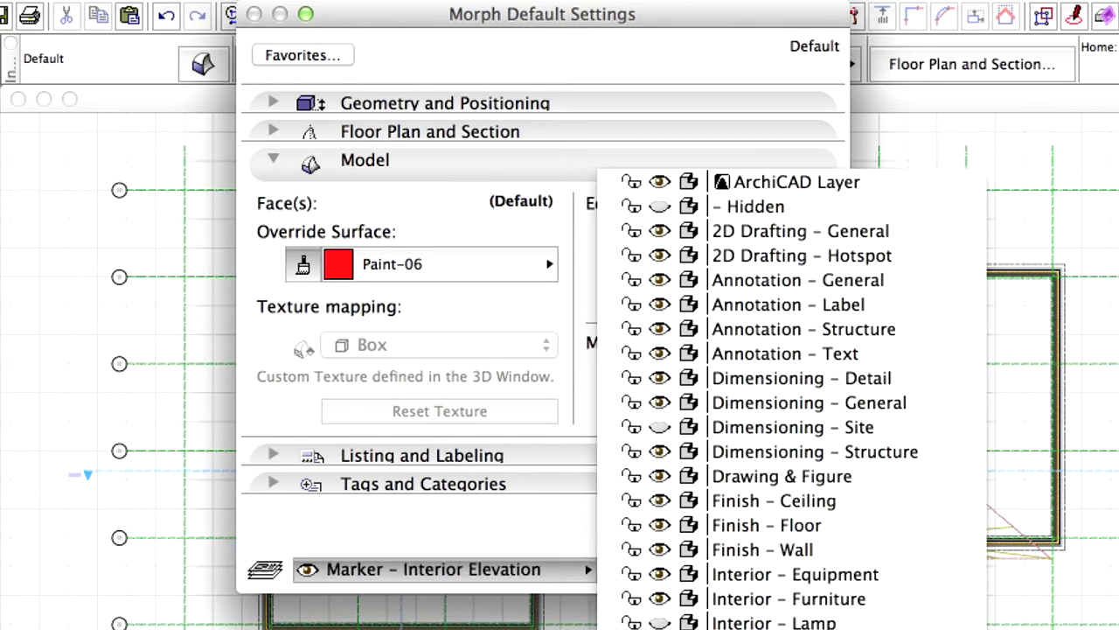
key("Return")
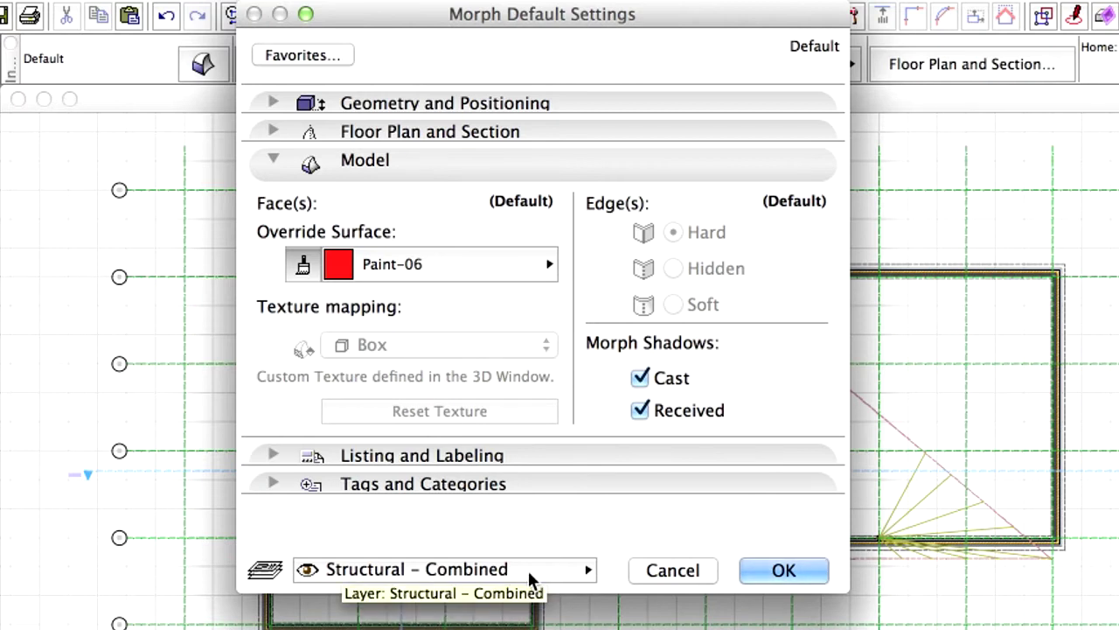
left_click(780, 574)
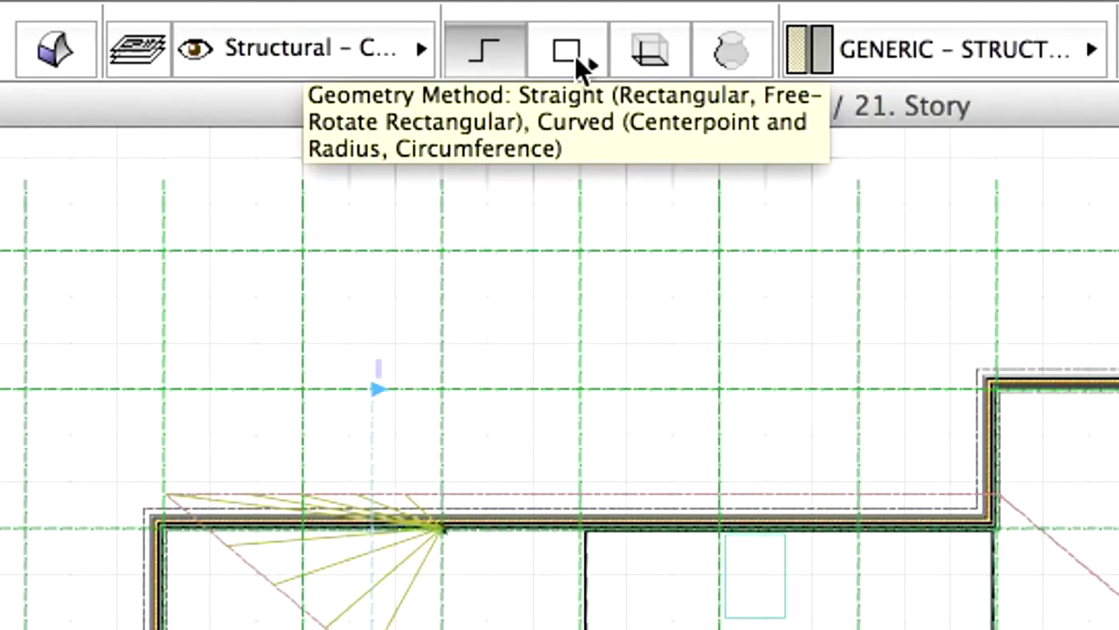
left_click(591, 65)
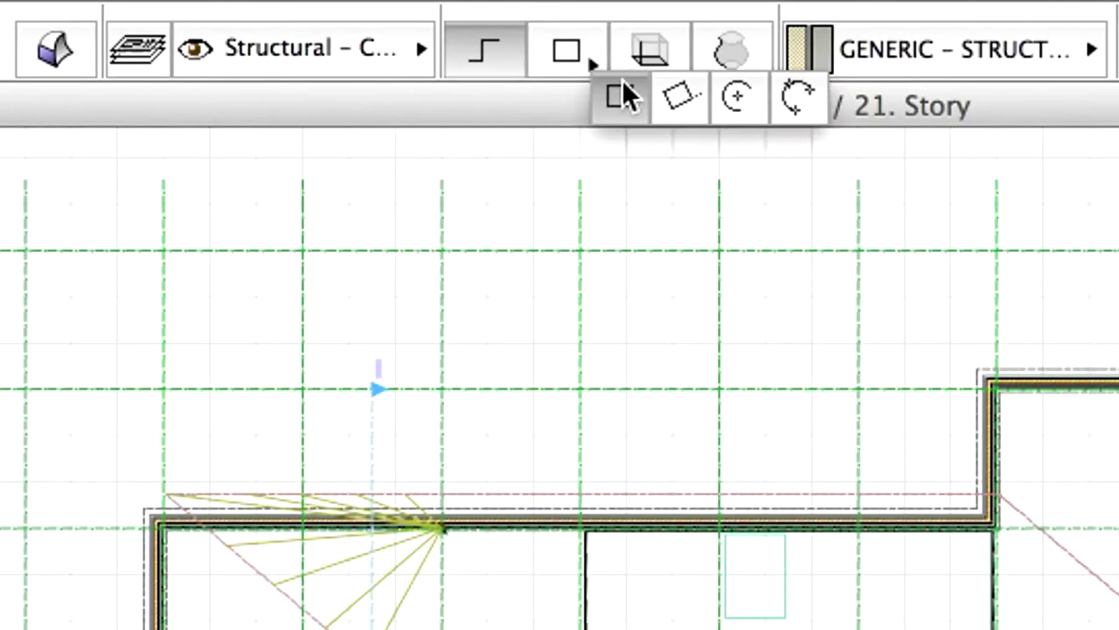
left_click(696, 106)
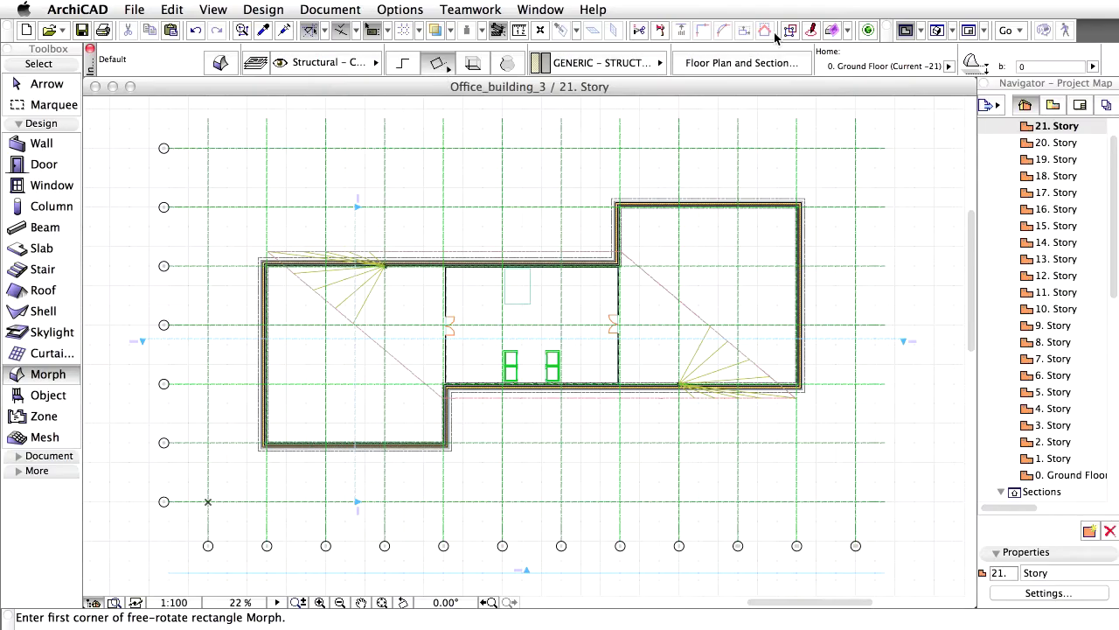
In 3D, draw a flat rotated rectangle Morph on the ground beside the column and select its corner
left_click(932, 33)
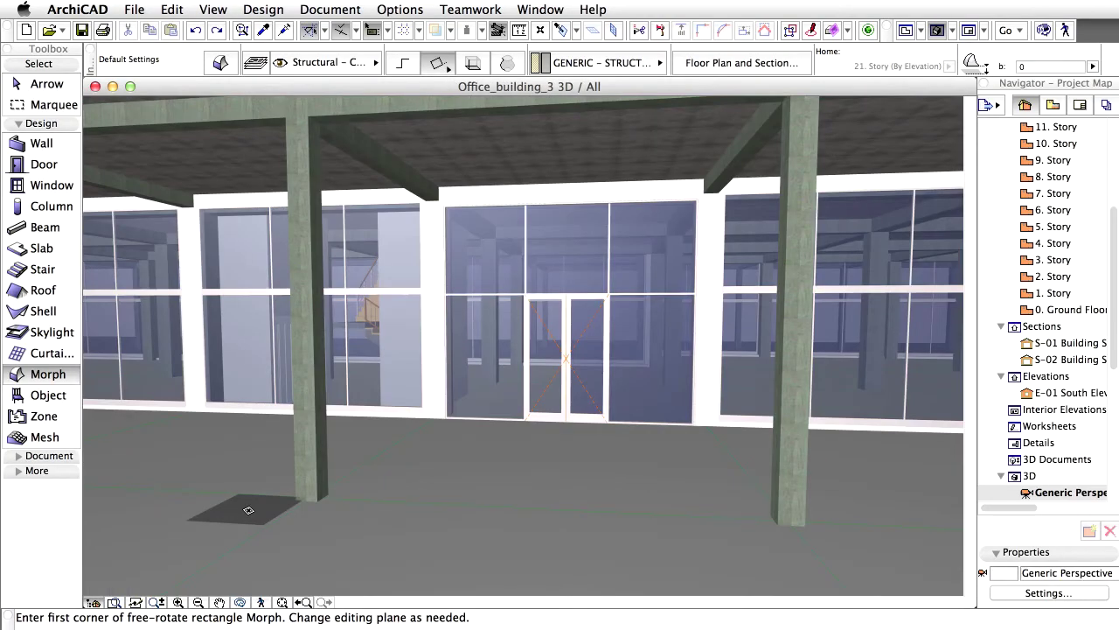
left_click(239, 510)
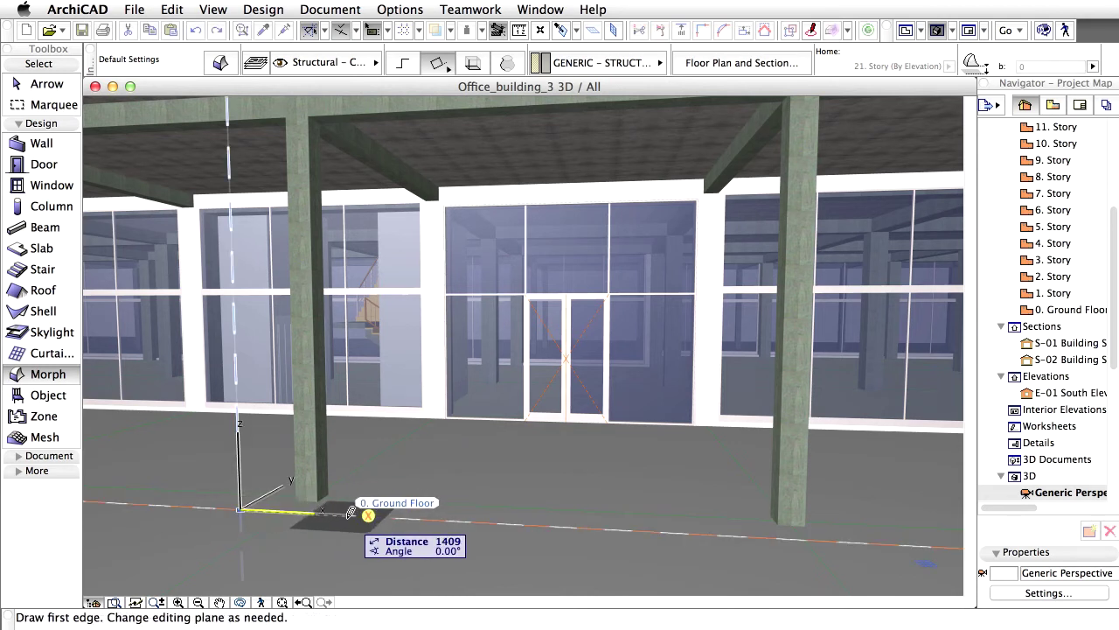
left_click(347, 512)
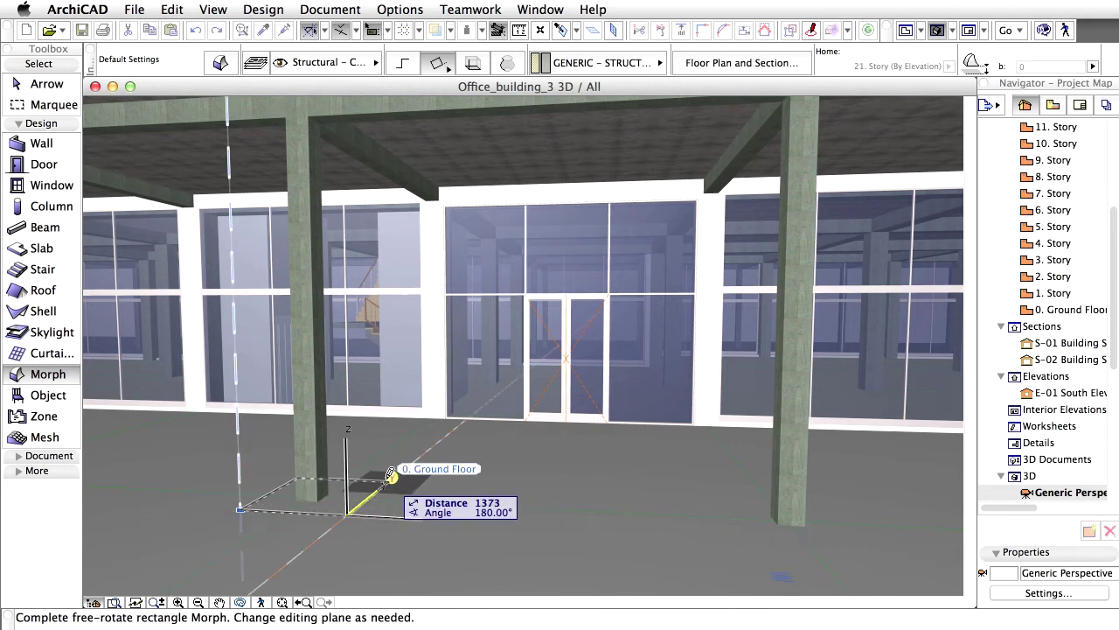
left_click(391, 474)
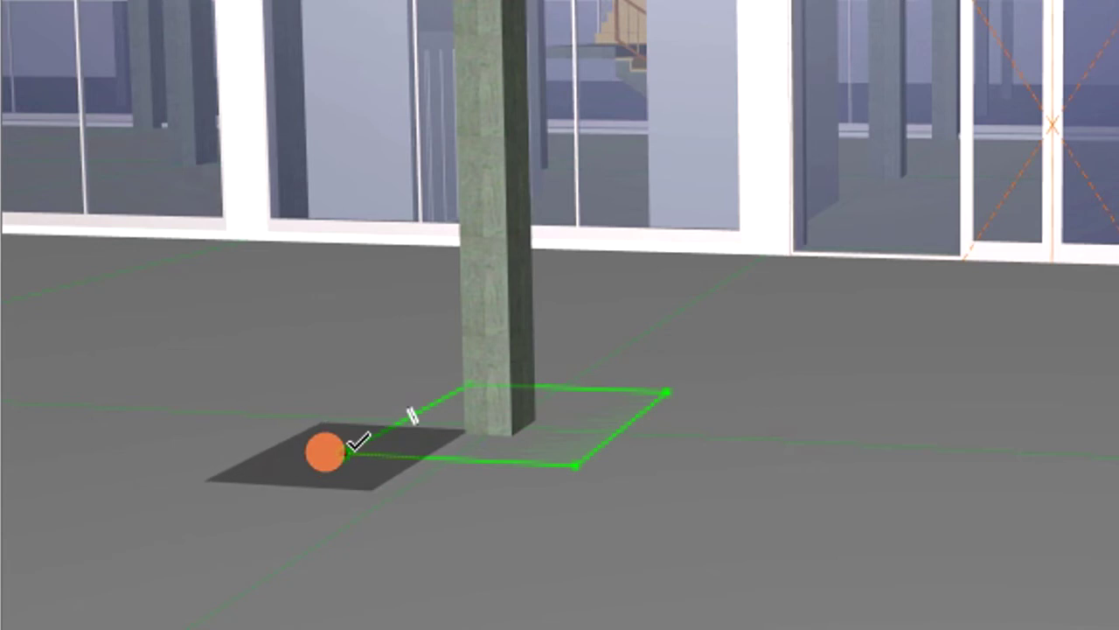
left_click(343, 452)
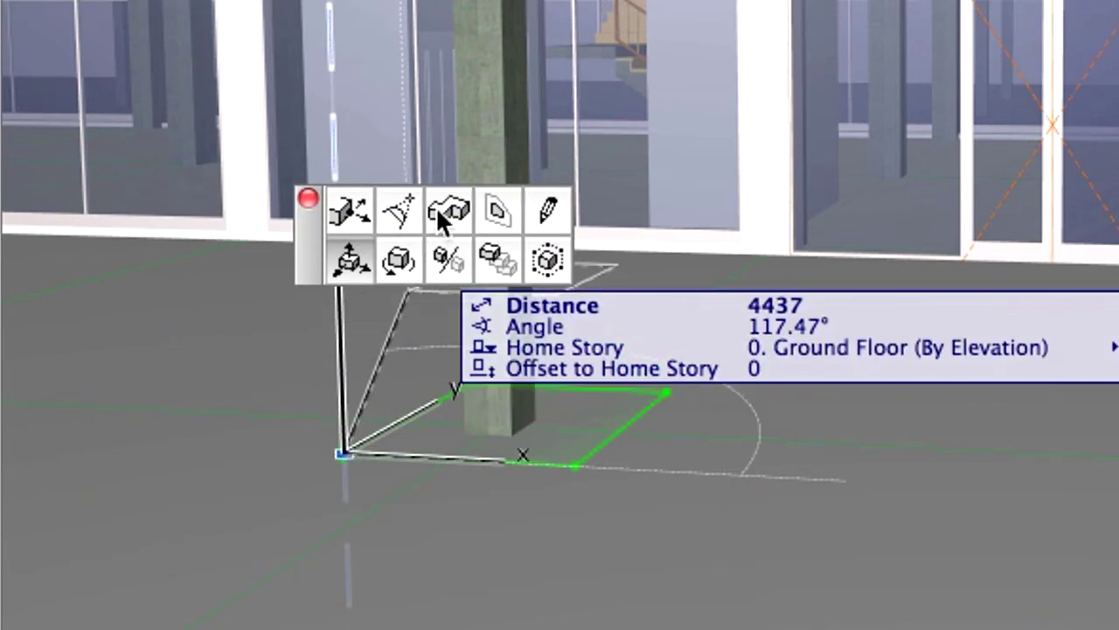
Extrude the red rectangle as a Tube along a path up, across and down to the ground
left_click(436, 206)
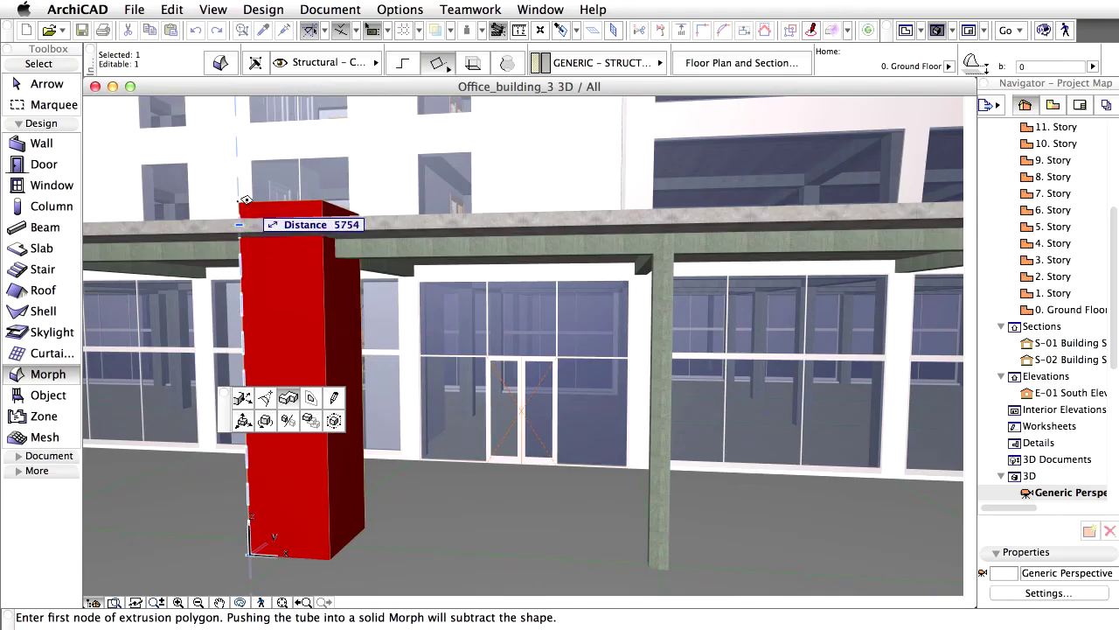
left_click(243, 186)
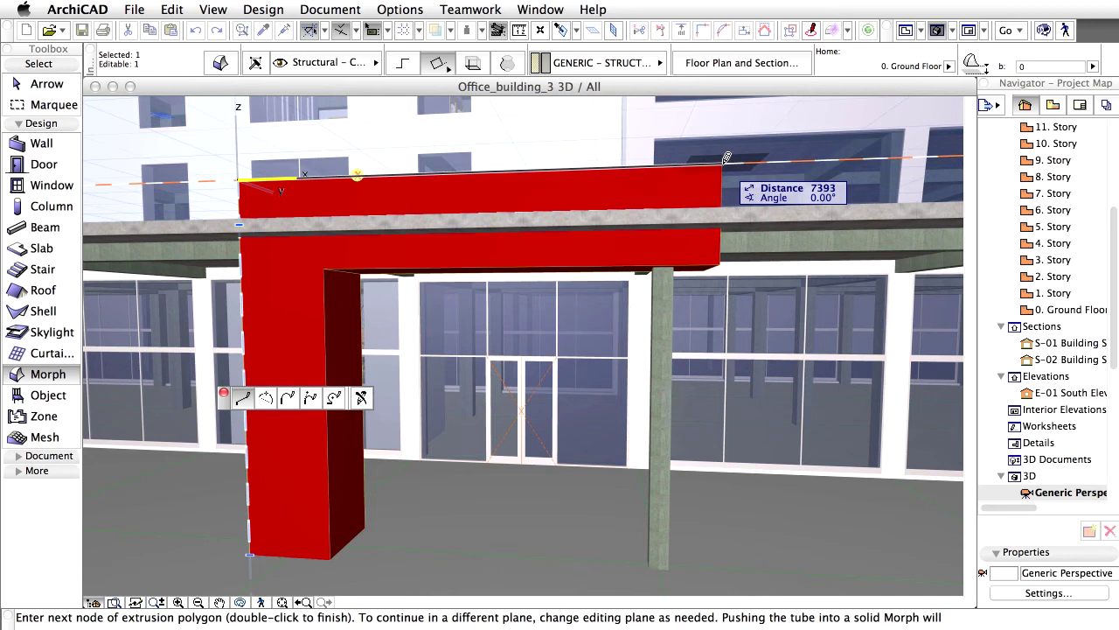
left_click(723, 162)
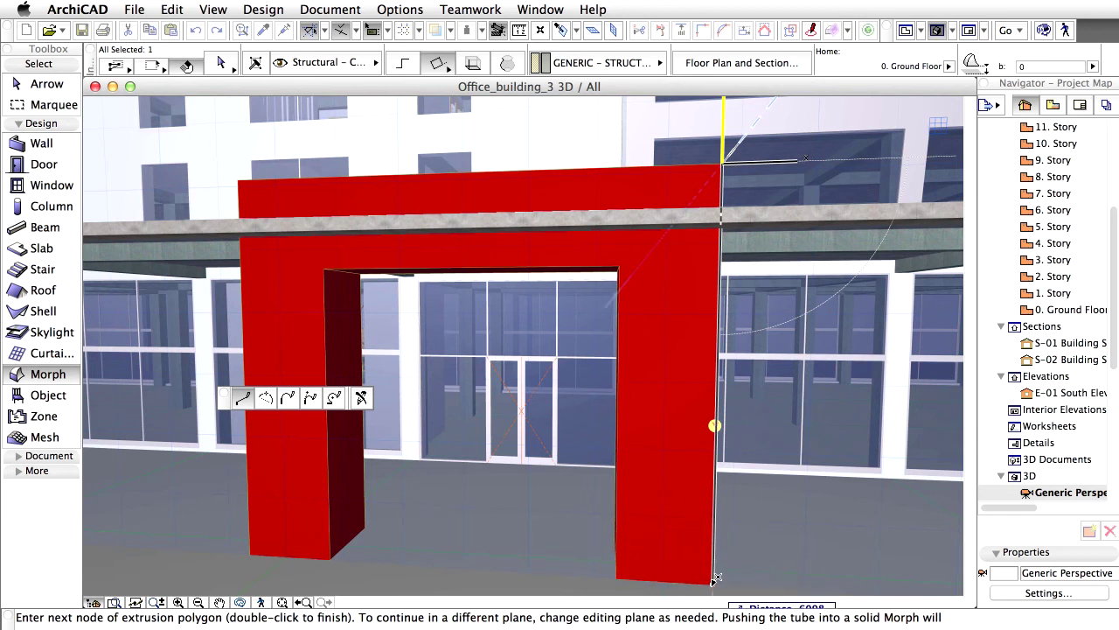
double_click(715, 581)
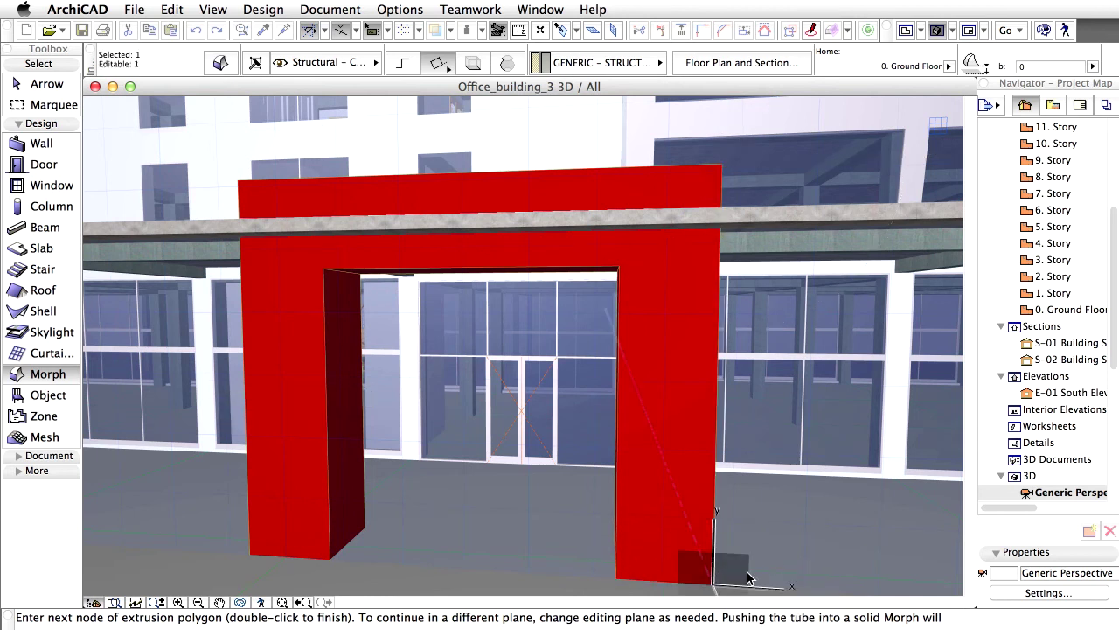
middle_click_drag(912, 547, 530, 475, "shift")
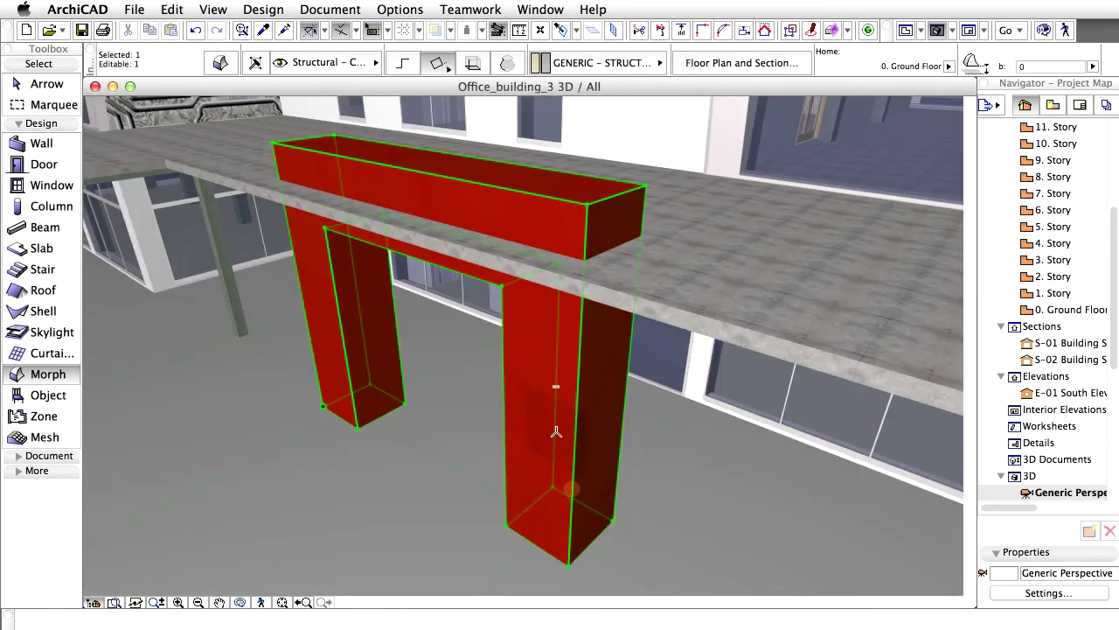
Push/Pull the gate's leg face outward by 1433 to deepen the red frame
left_click(532, 419)
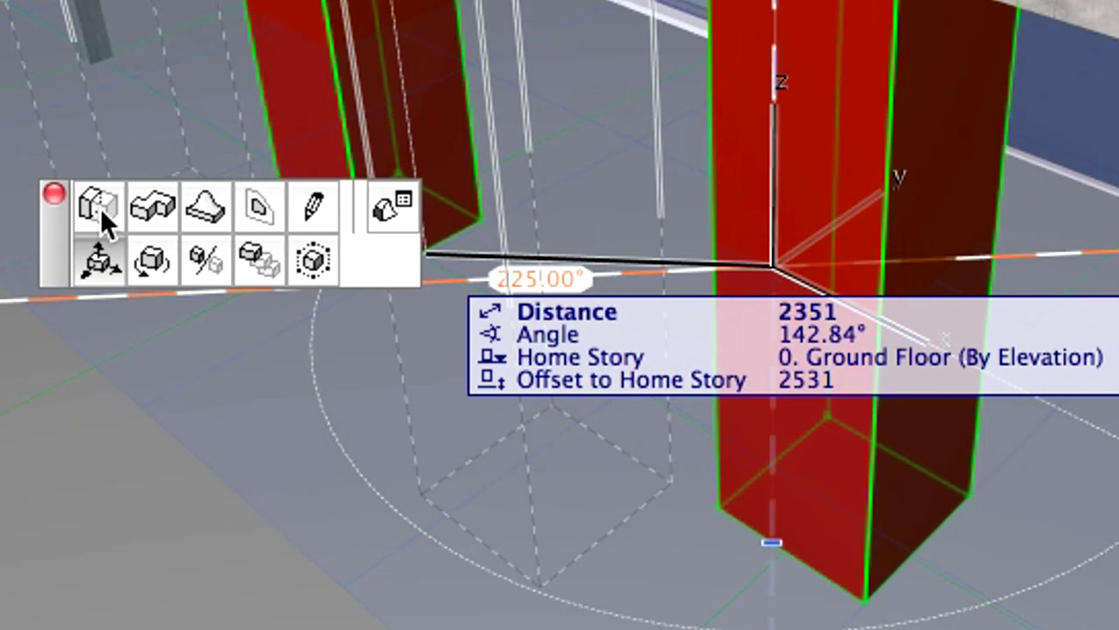
left_click(96, 207)
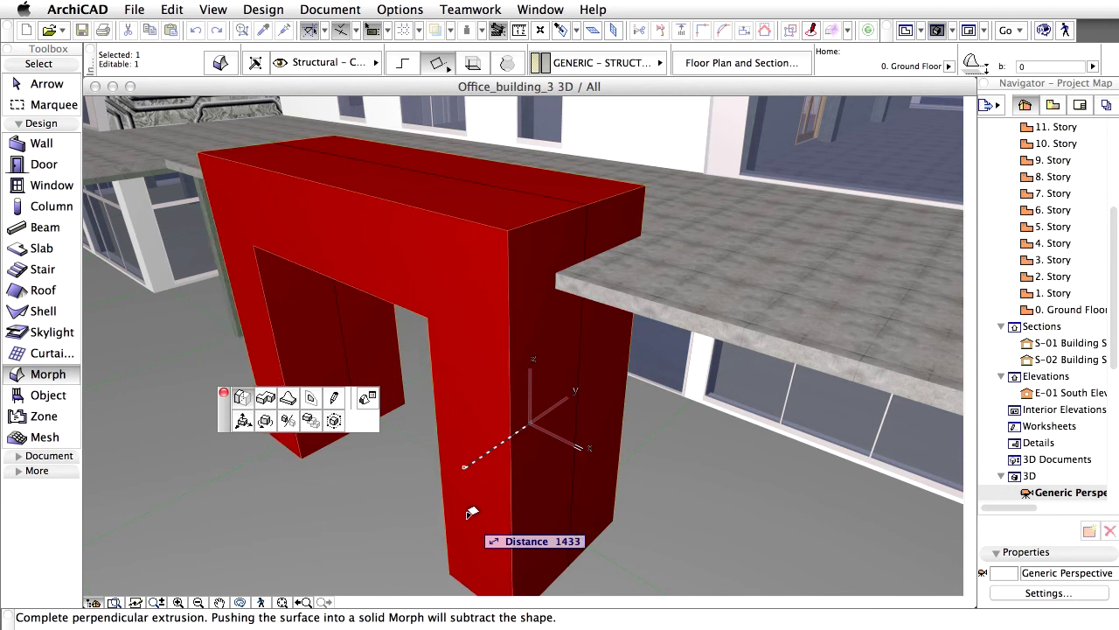
left_click(471, 512)
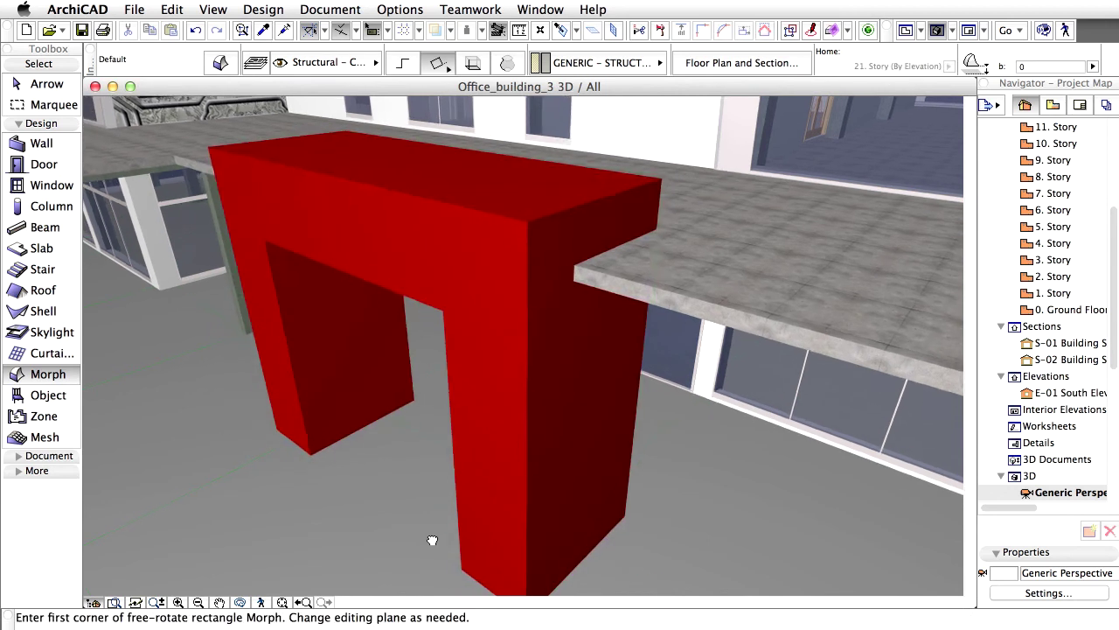
middle_click_drag(432, 540, 581, 420, "shift")
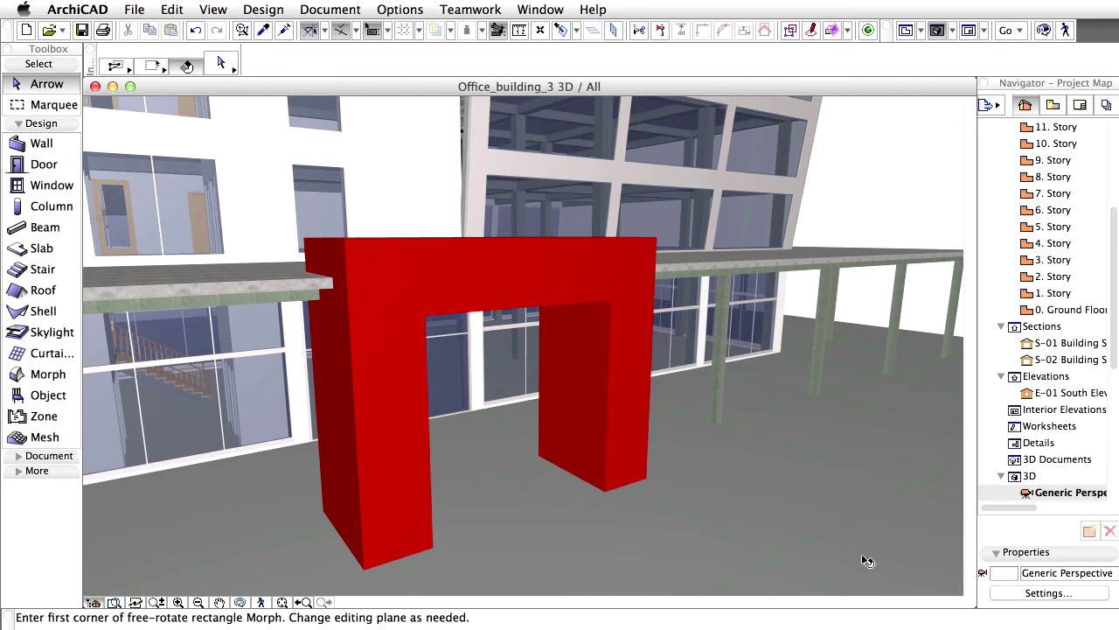
Select the red gate Morph and enter a 300 fillet radius for its edges
scroll(267, 562, "up", 4)
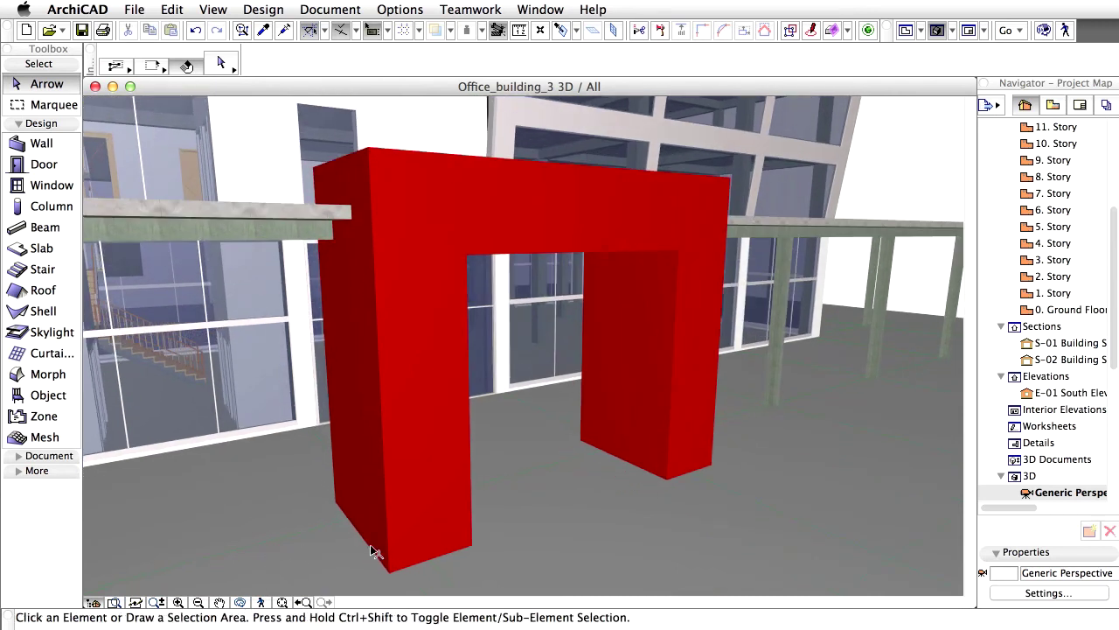
left_click(376, 551)
left_click(390, 553)
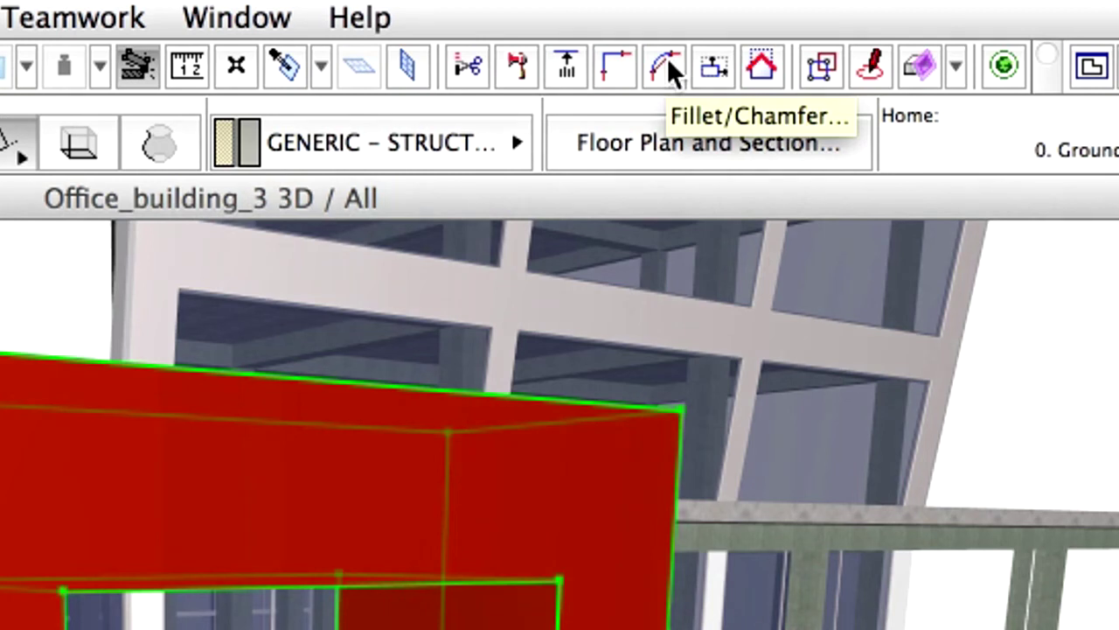
left_click(668, 58)
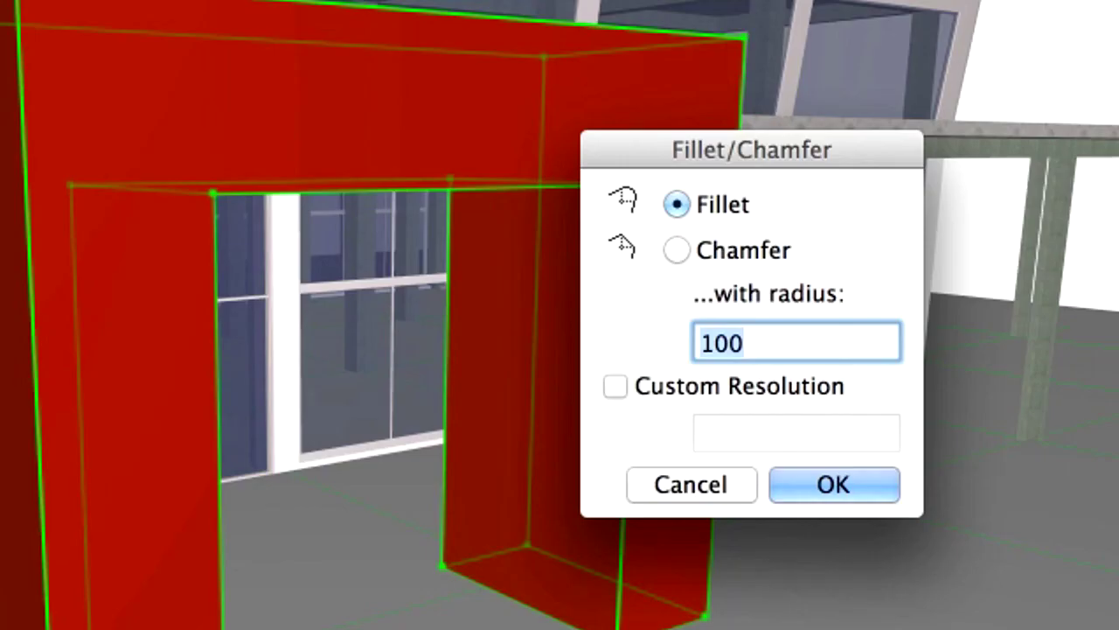
type("300")
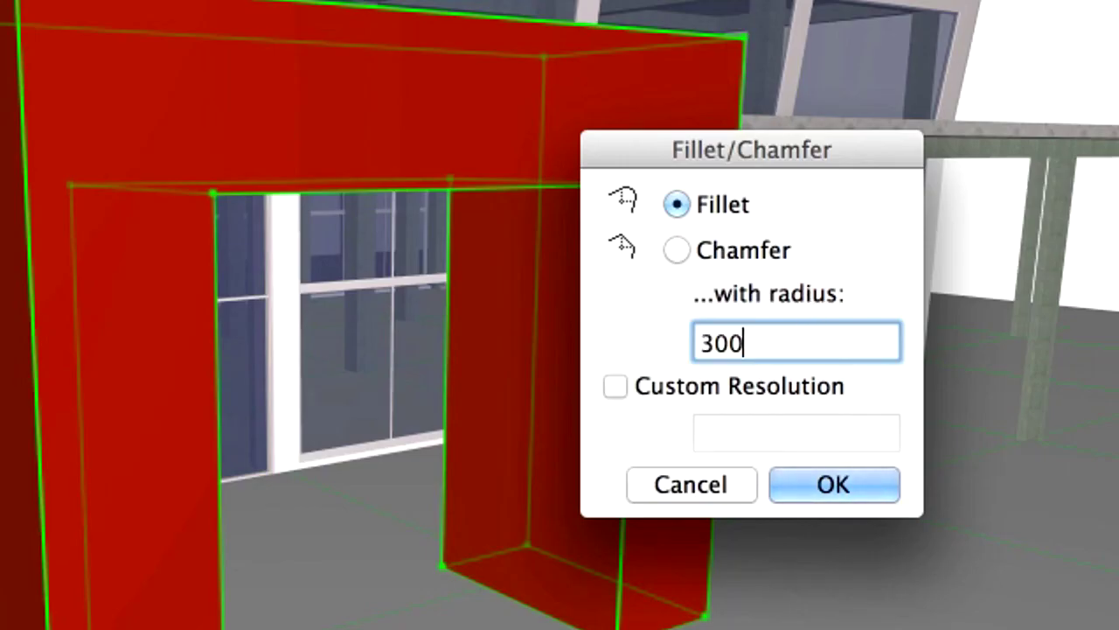